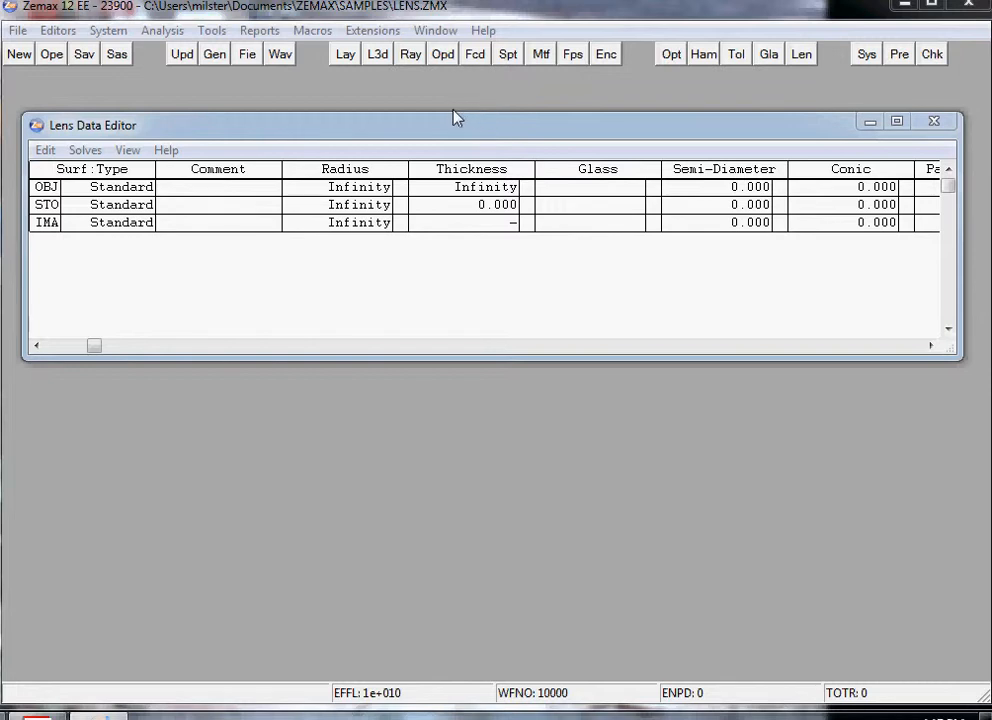
Step: Open the stock lens catalog search and choose NEWPORT CORP as the vendor
click(802, 56)
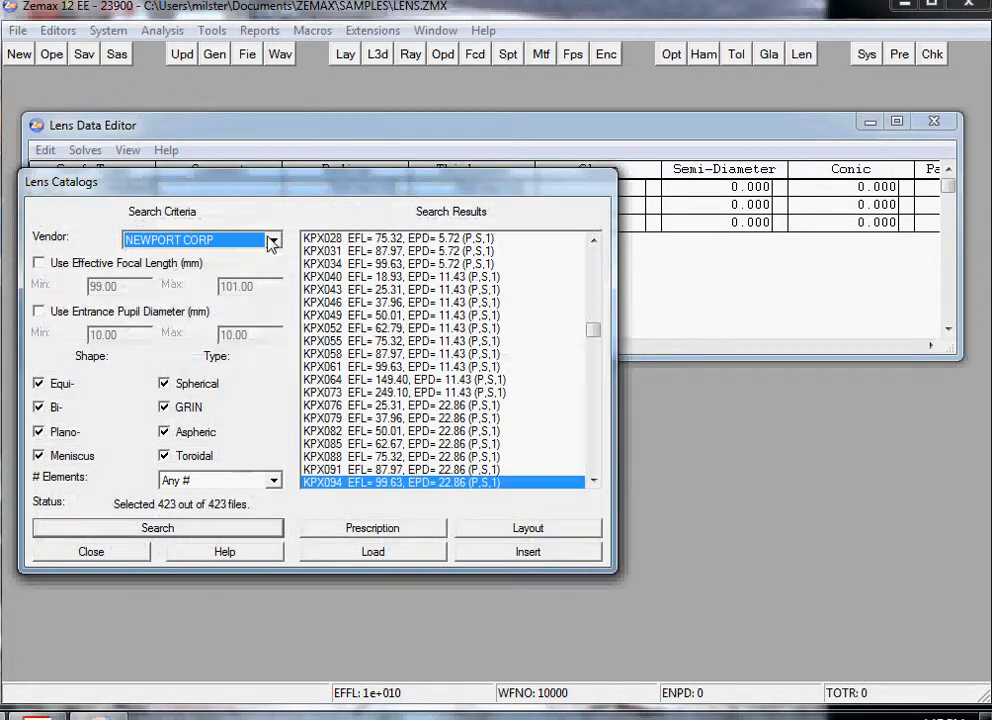
click(272, 240)
drag(274, 376, 271, 247)
click(146, 259)
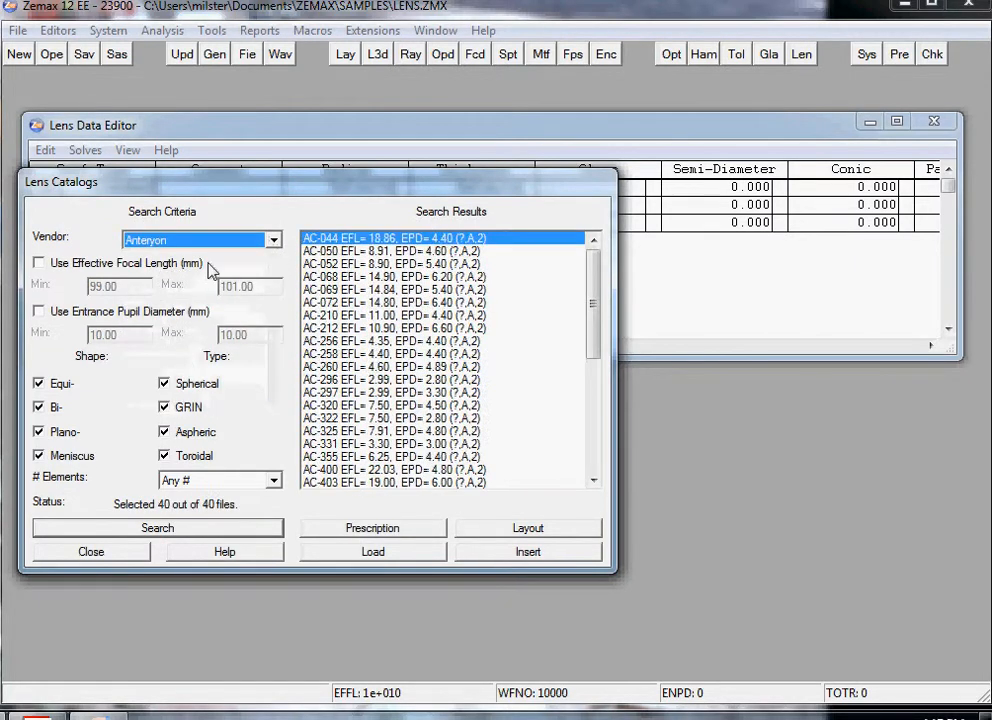
click(272, 240)
drag(283, 308, 249, 362)
click(200, 348)
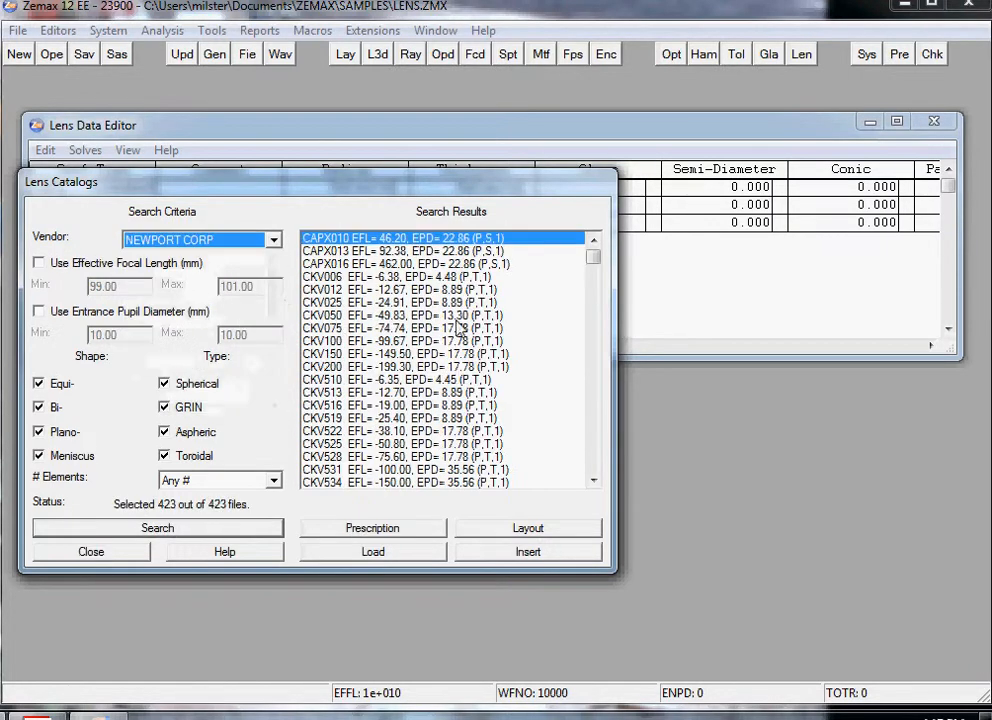
Step: Load the KPX094 lens from the catalog results into the lens data and close the catalog
drag(592, 261, 590, 325)
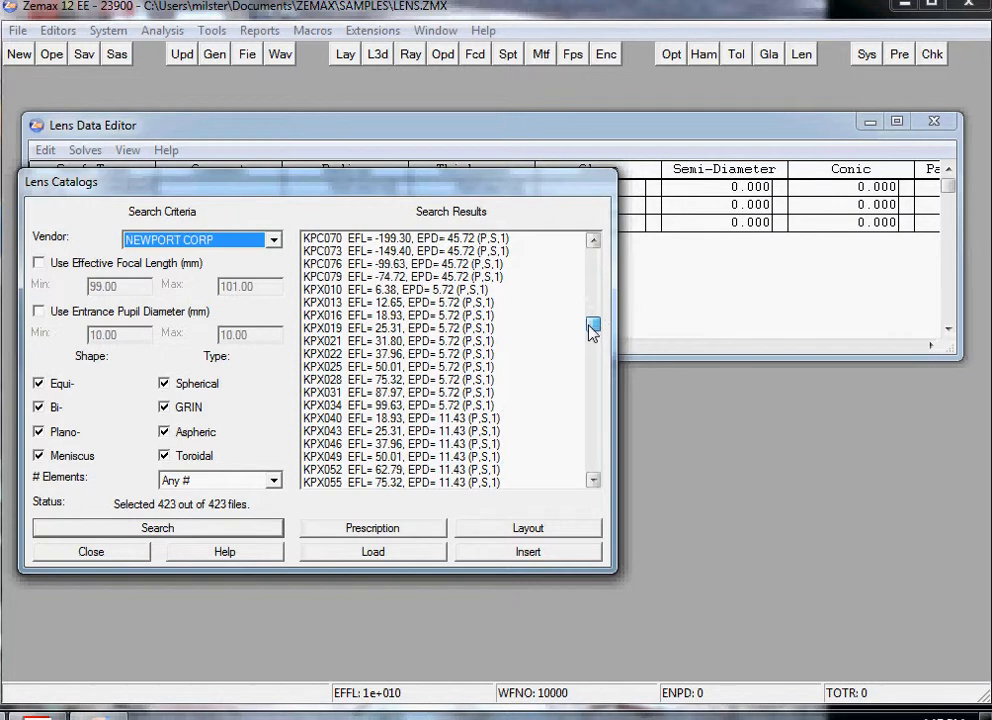
drag(592, 331, 593, 343)
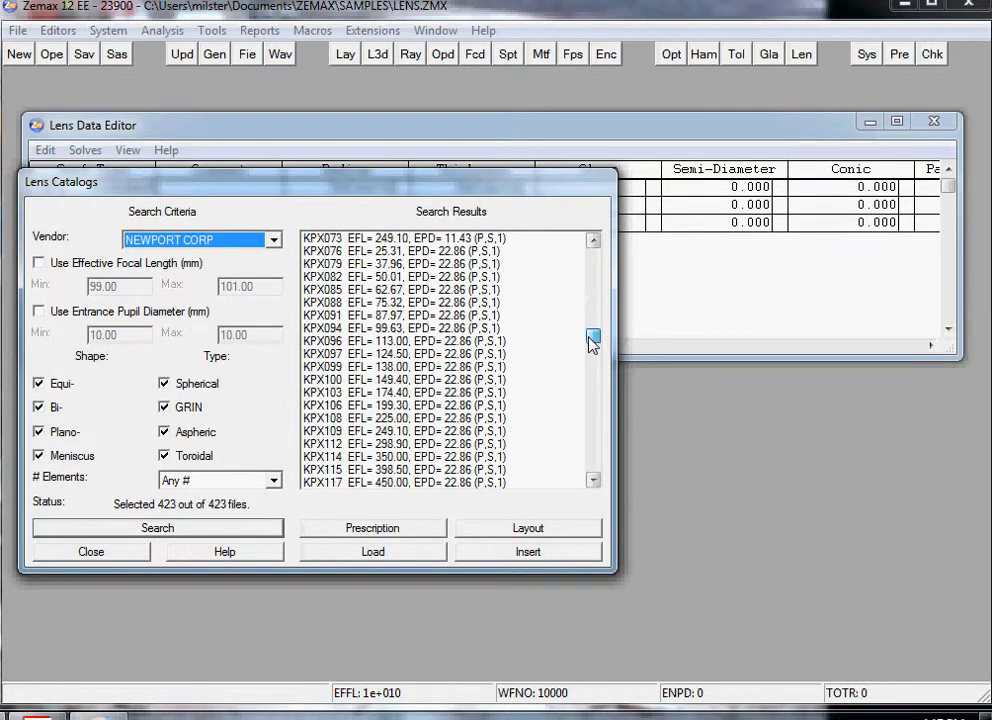
click(318, 329)
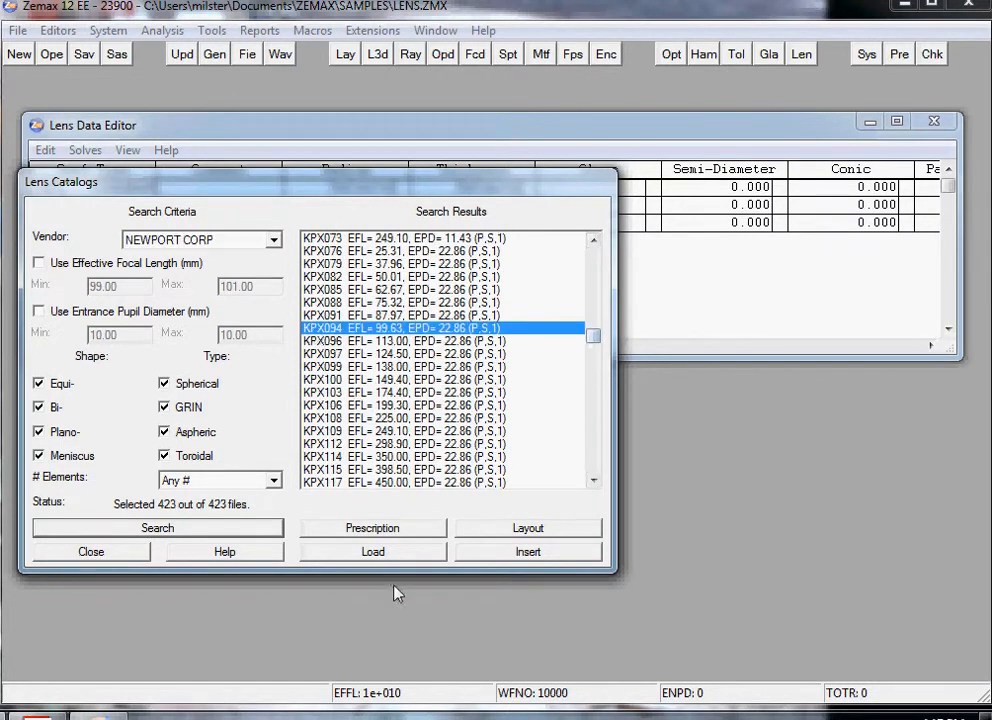
click(366, 556)
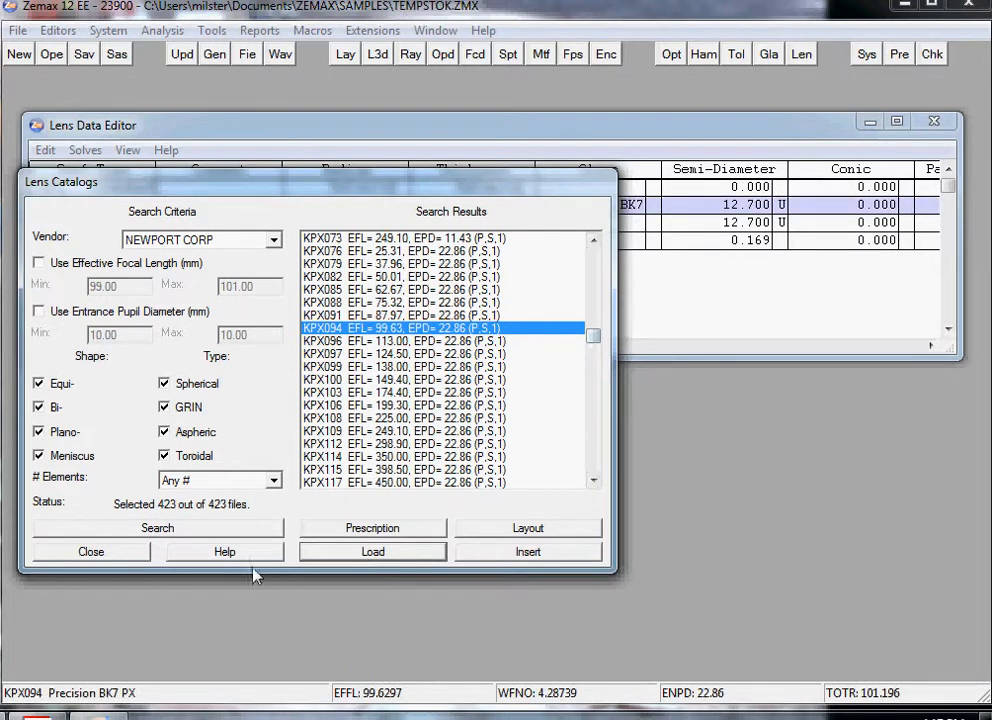
click(95, 551)
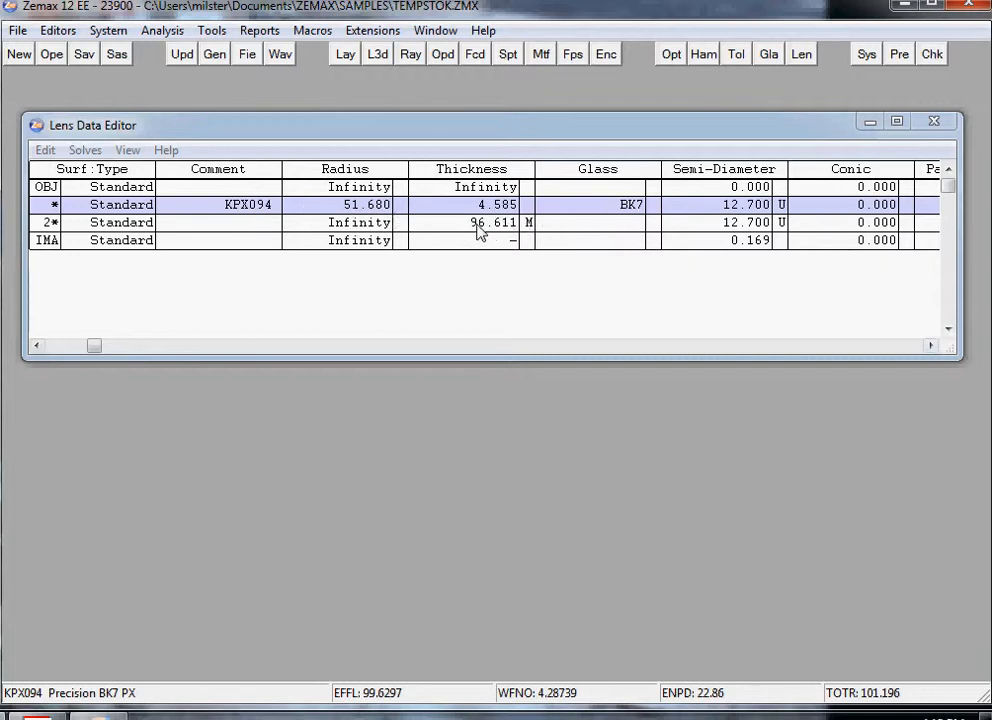
Step: Open a 2D layout of the lens and move its window below the lens data rows
click(347, 58)
drag(57, 137, 451, 209)
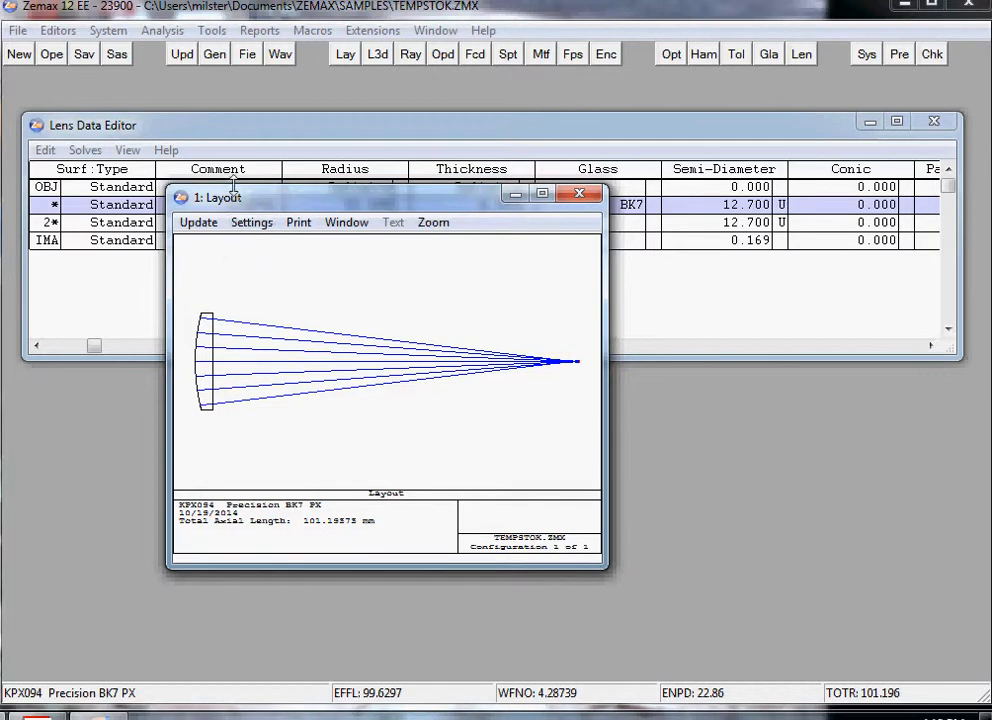
drag(238, 203, 506, 333)
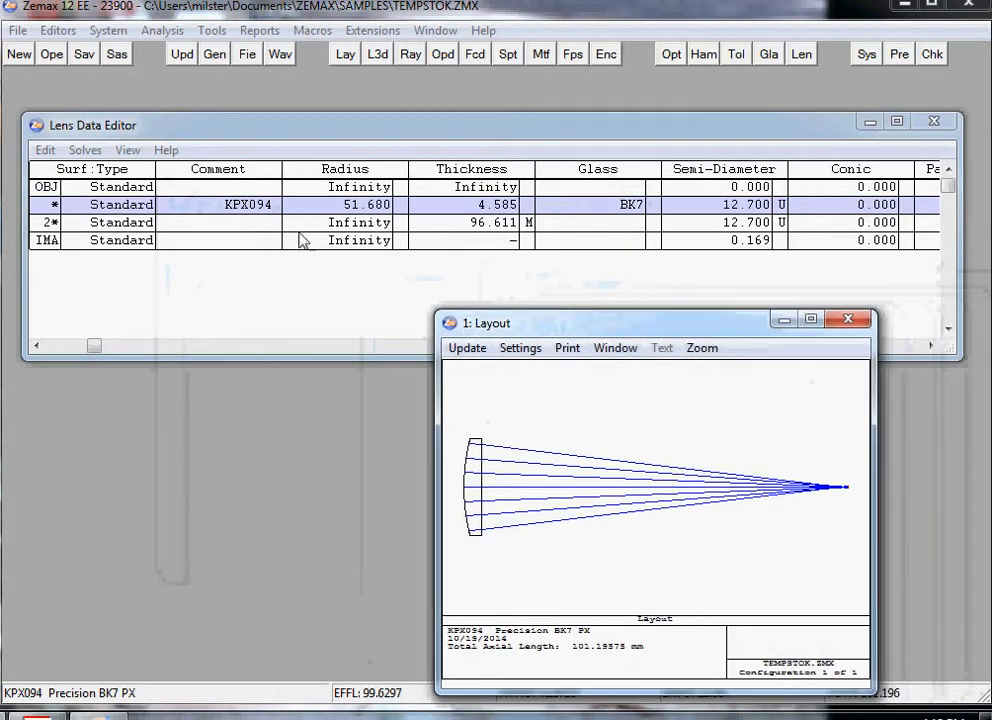
Step: Insert a new surface in front of the KPX094 lens and set its thickness to 10
click(307, 206)
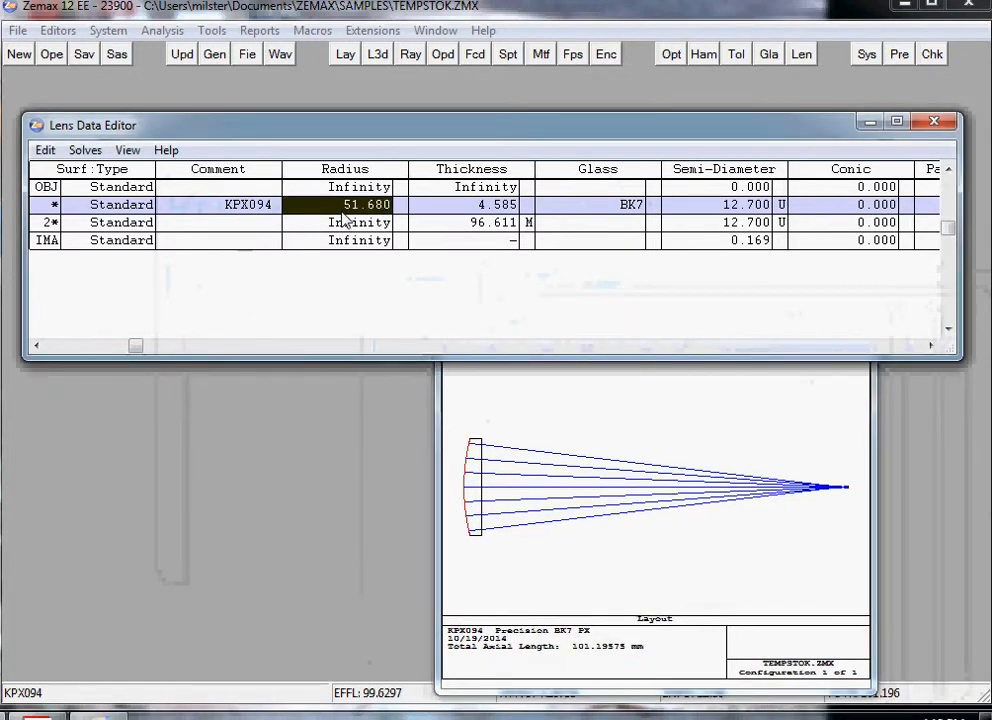
key(Insert)
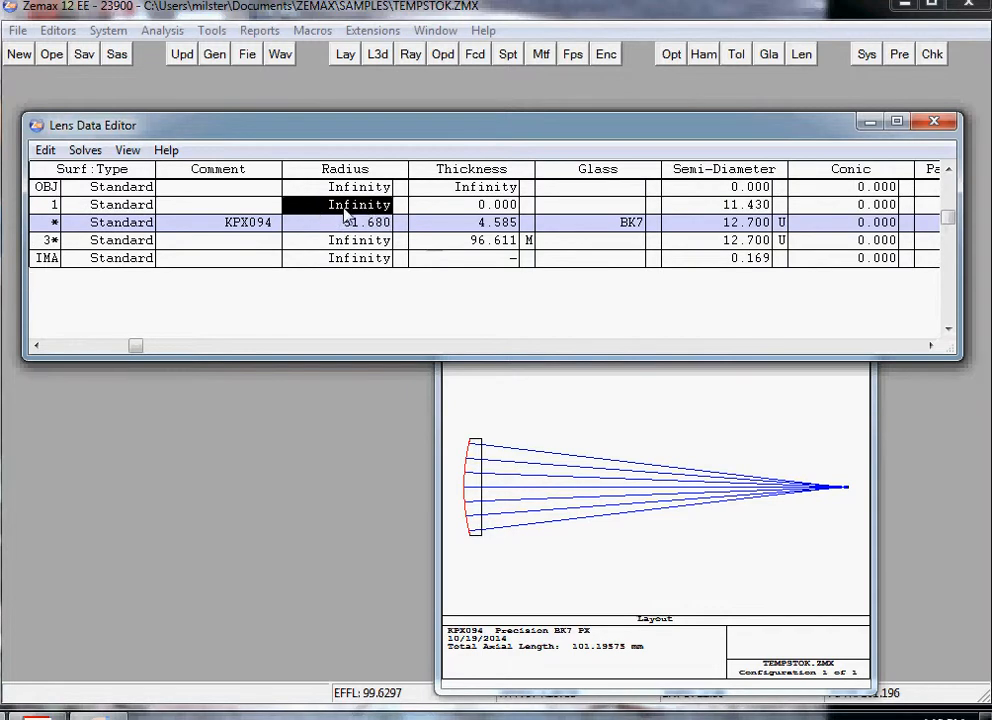
click(466, 206)
text(10)
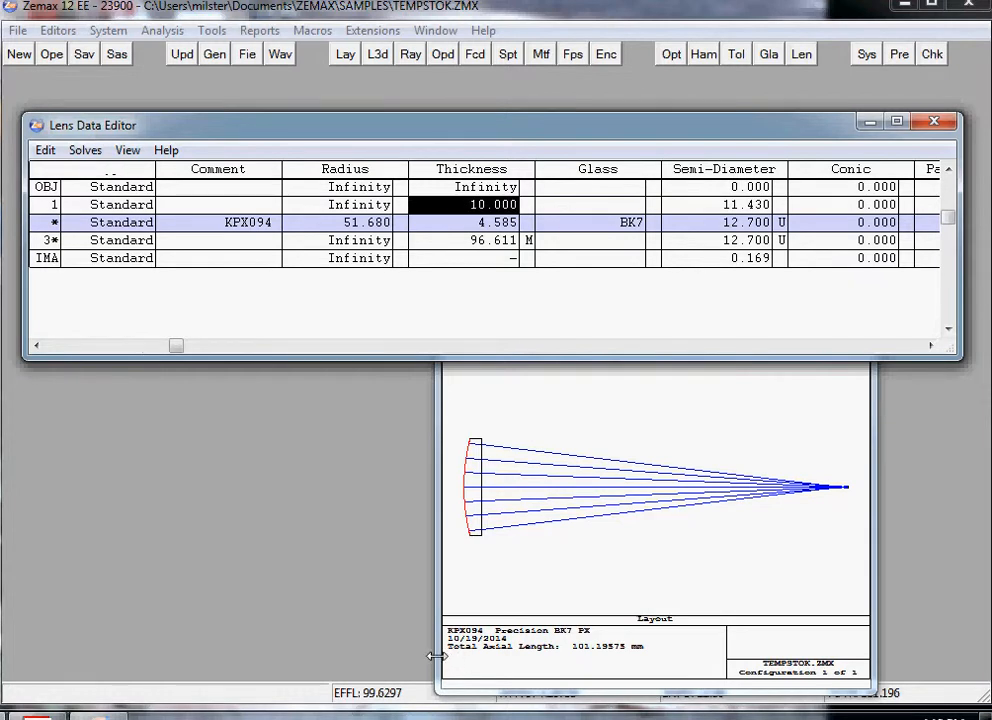
Step: Update the 2D layout and set its first surface to 1
click(496, 509)
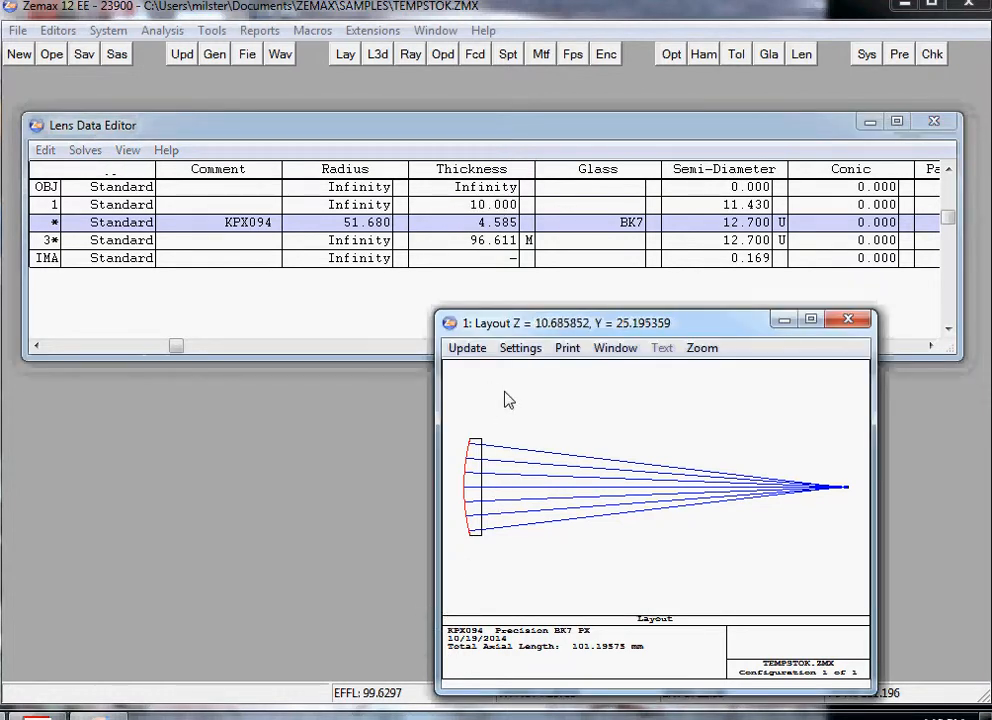
click(470, 352)
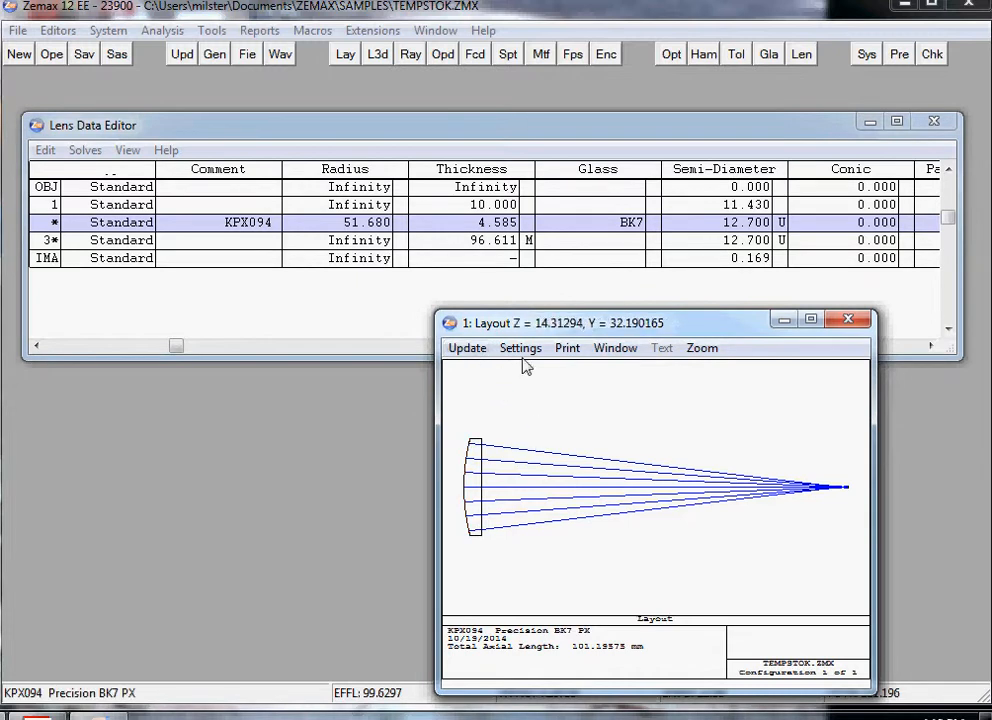
click(521, 349)
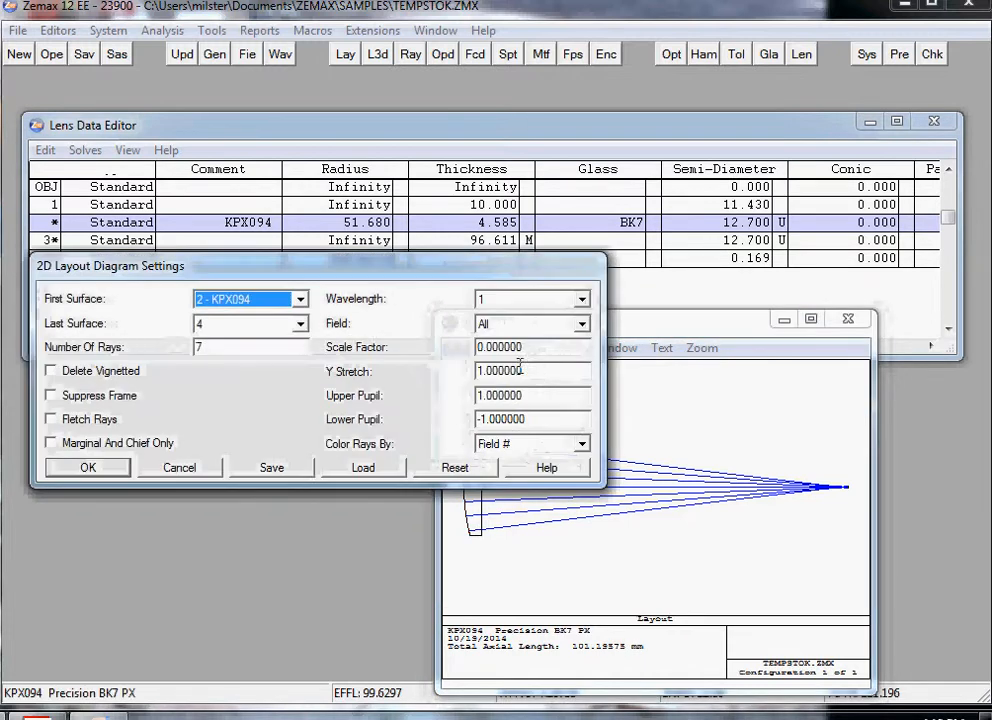
click(301, 299)
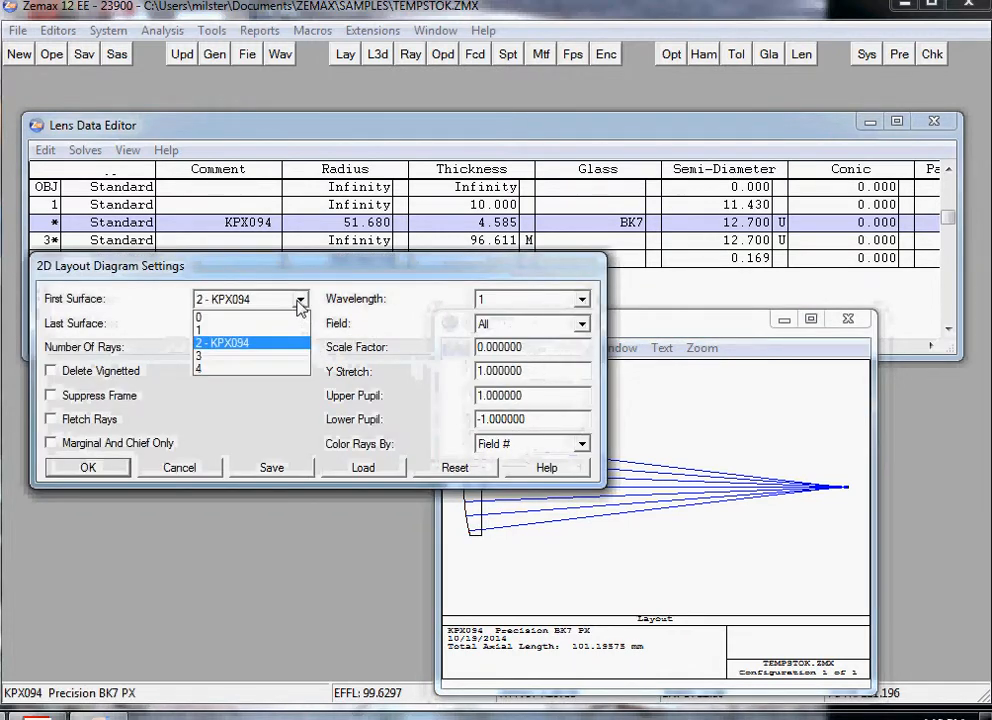
click(252, 328)
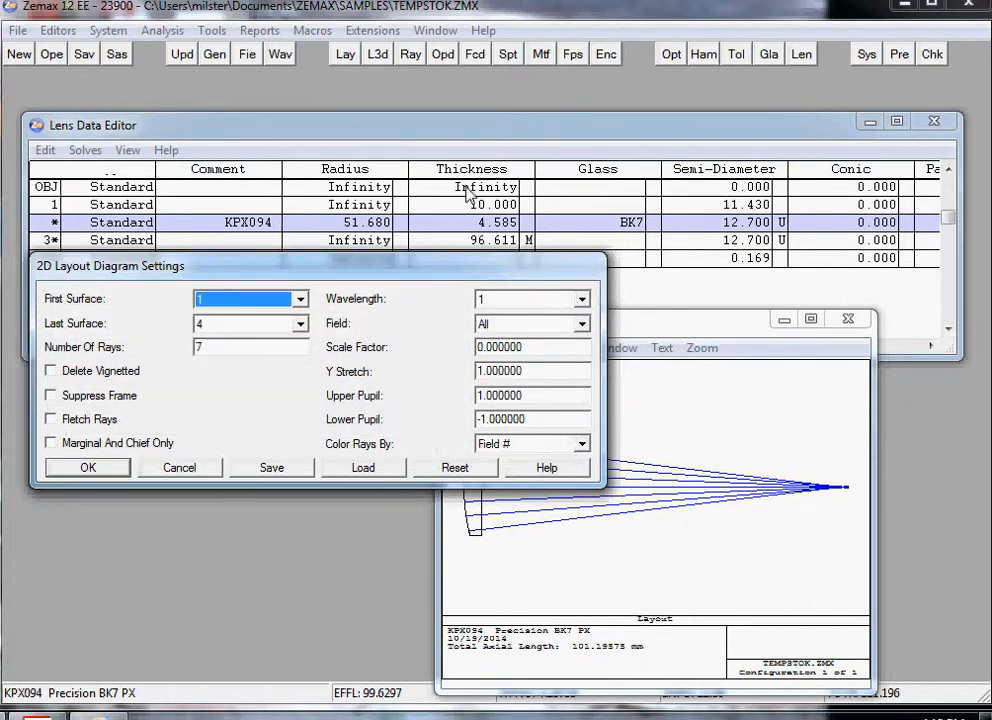
click(90, 467)
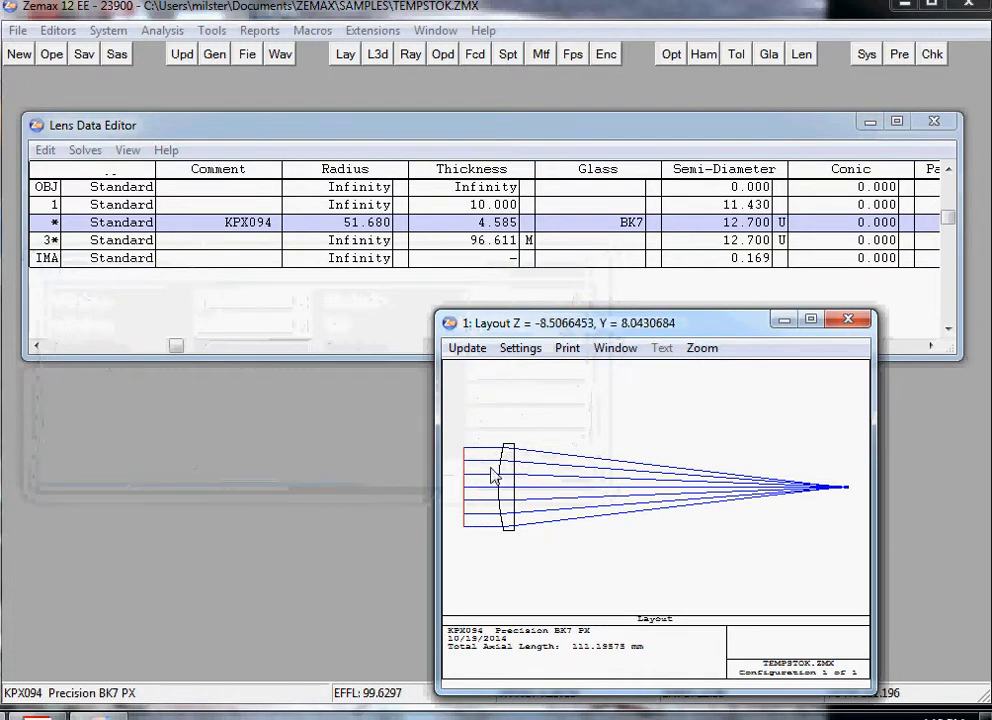
Step: Create a spot diagram and set a Dithered pattern, a plot scale of 250 and a ray density of 20
click(511, 55)
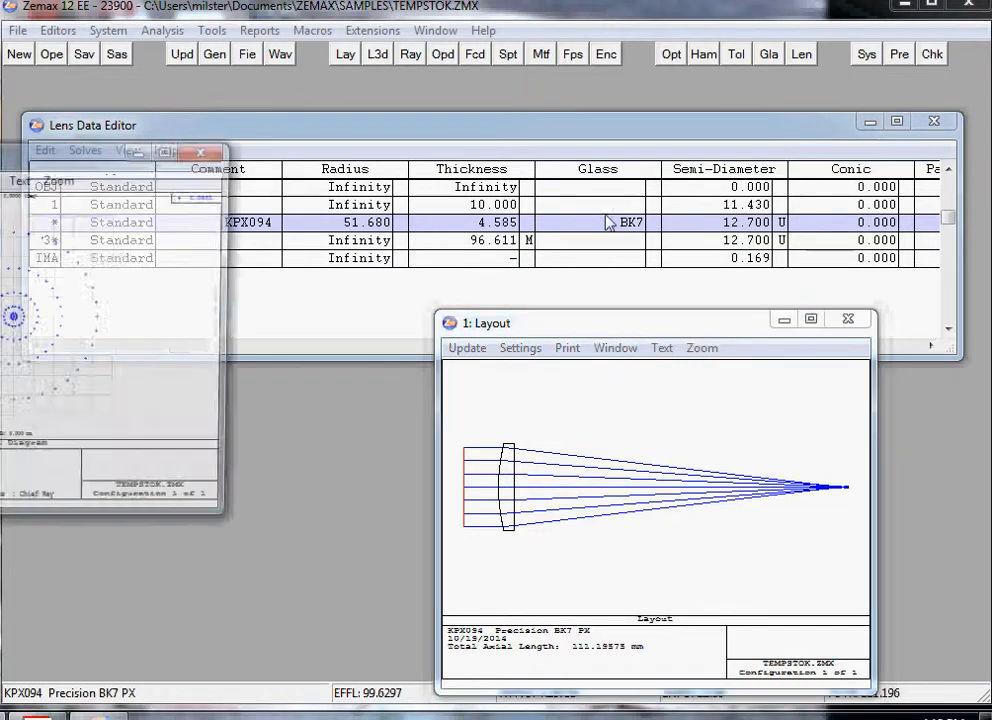
drag(116, 156, 411, 208)
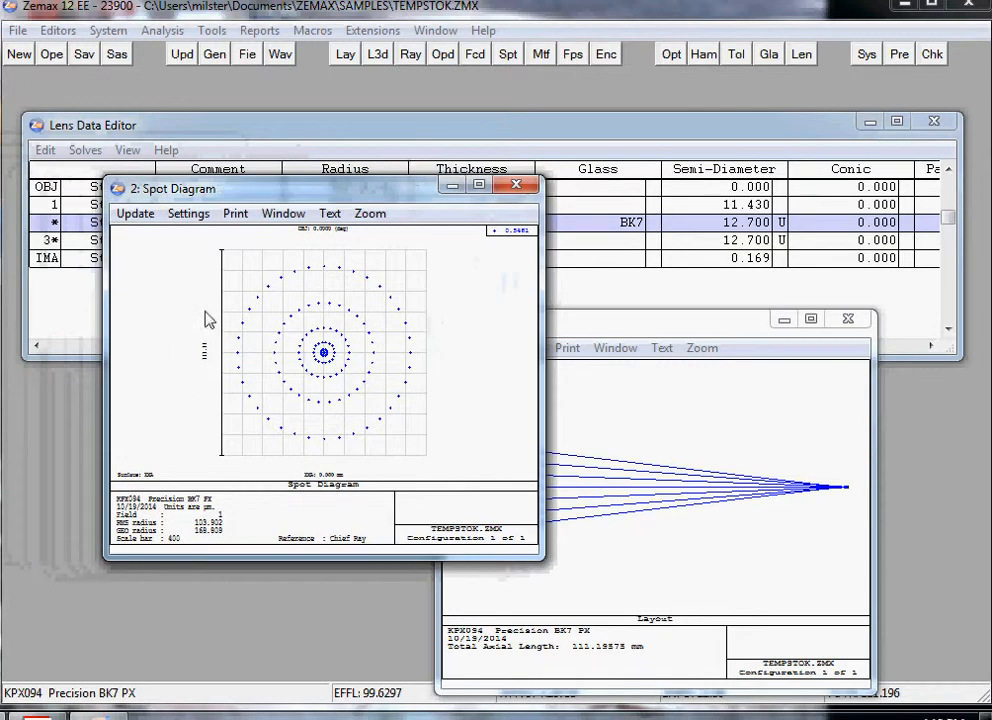
click(190, 215)
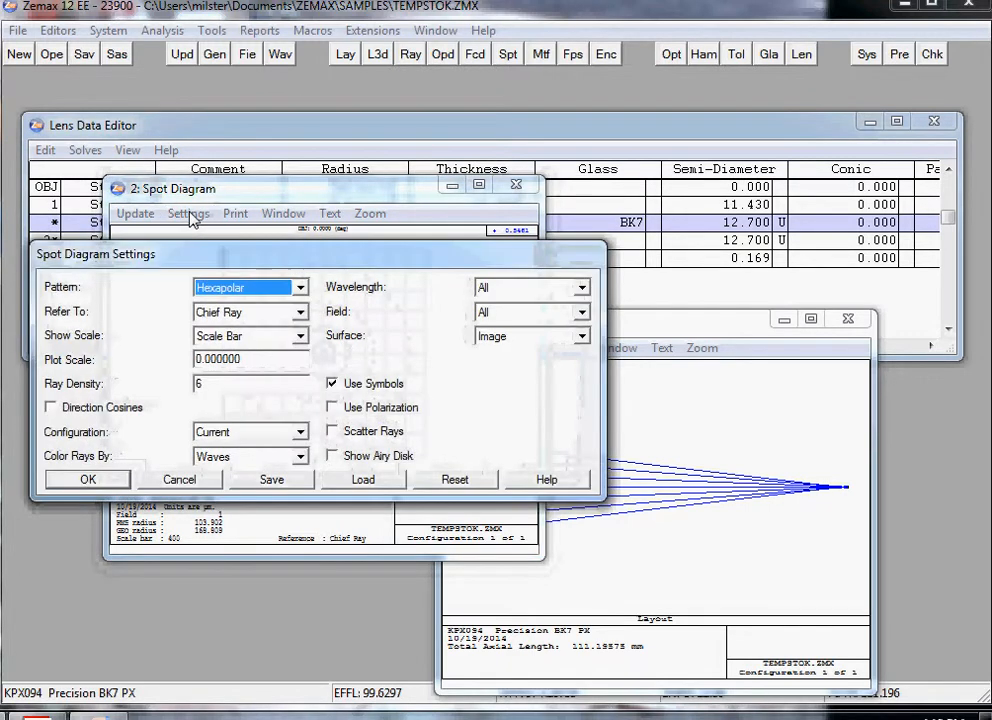
click(300, 287)
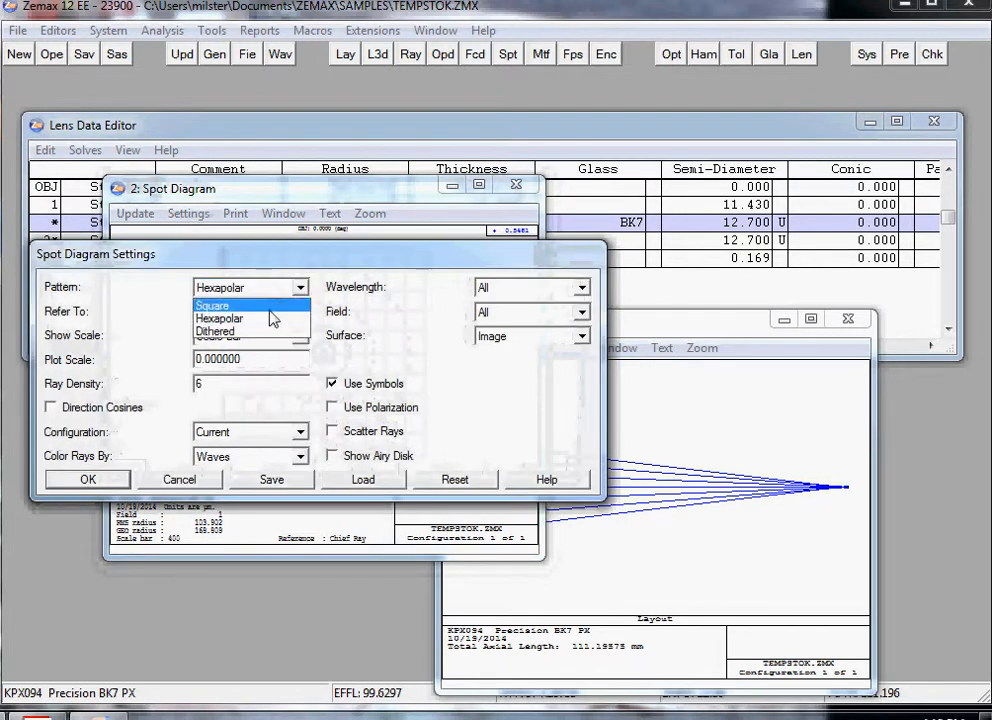
click(257, 333)
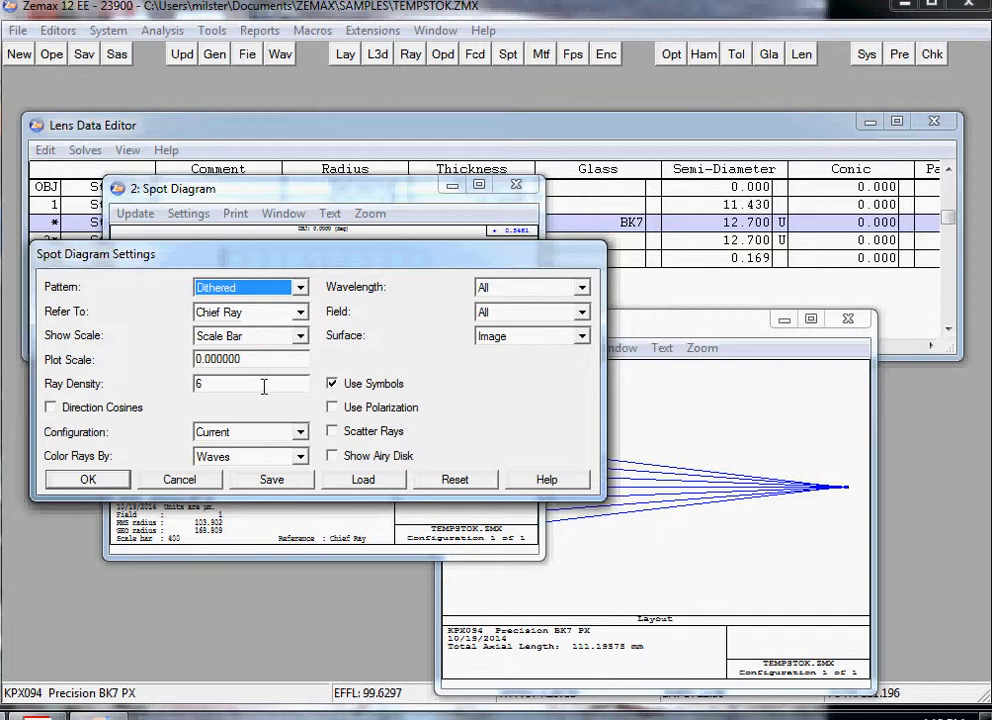
drag(255, 357, 142, 343)
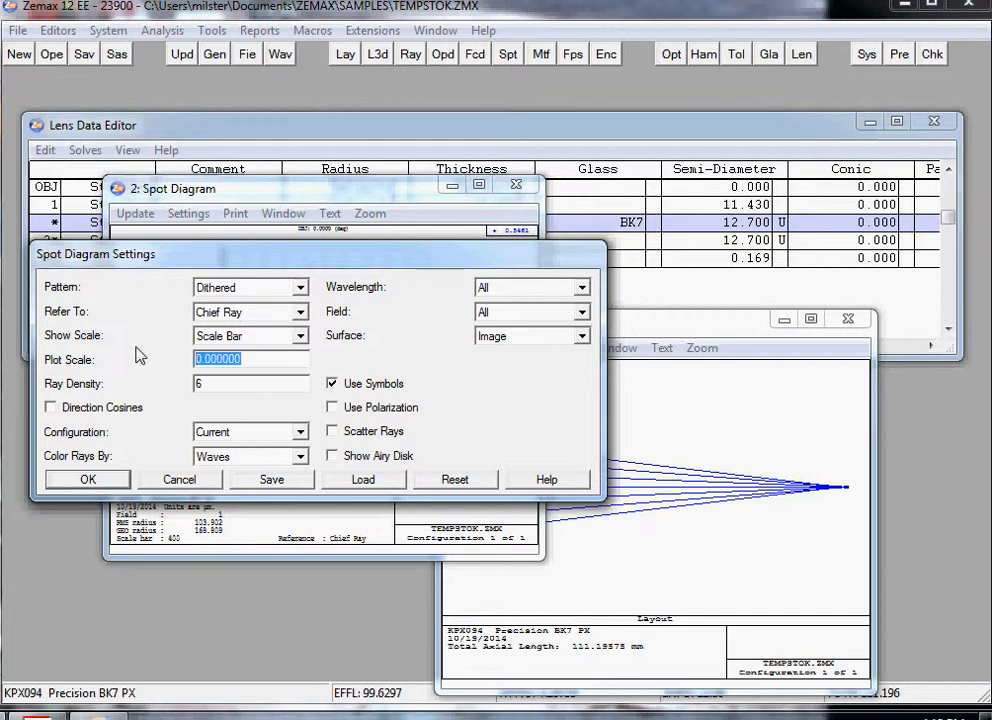
text(25020)
key(Return)
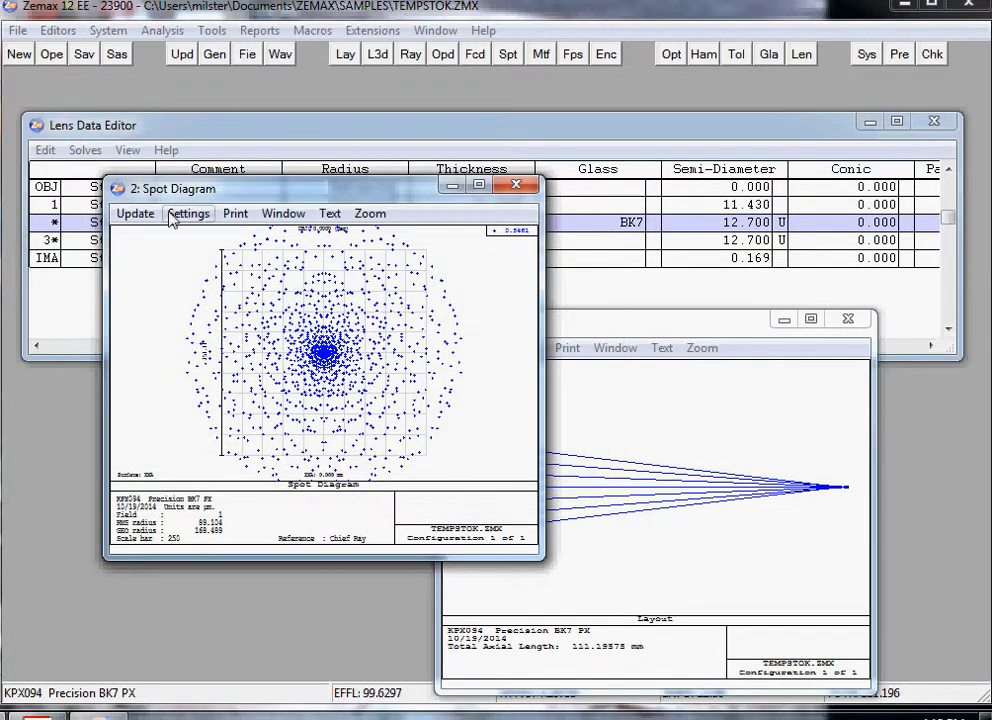
Step: Turn on Show Airy Disk for the spot diagram, and arrange its window beside the layout, beneath the Lens Data Editor
click(188, 214)
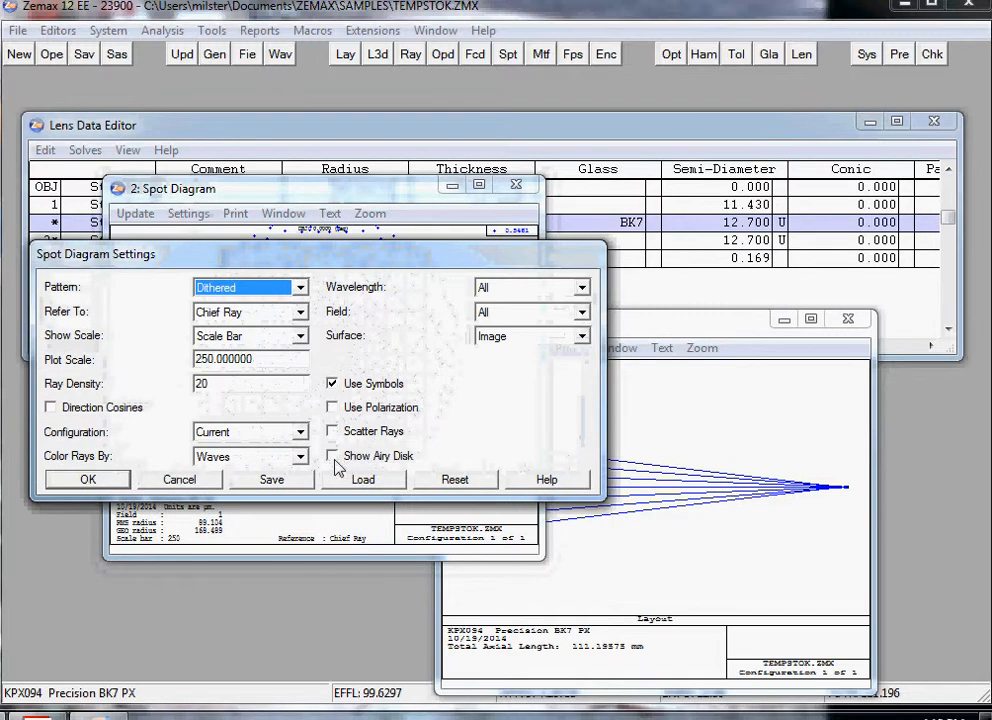
click(334, 457)
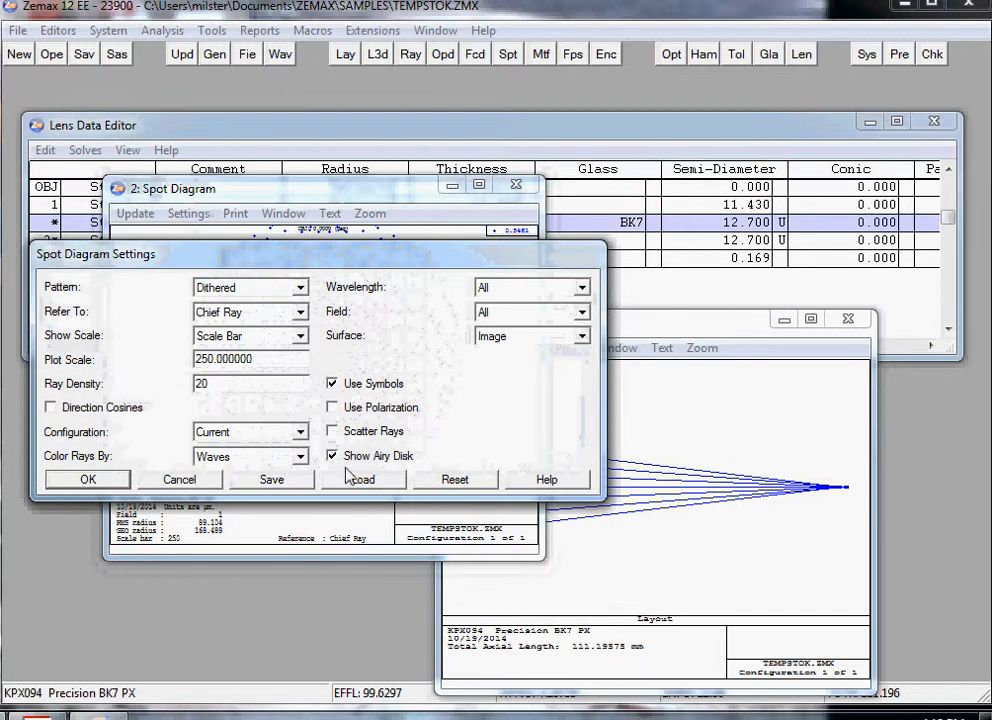
click(88, 480)
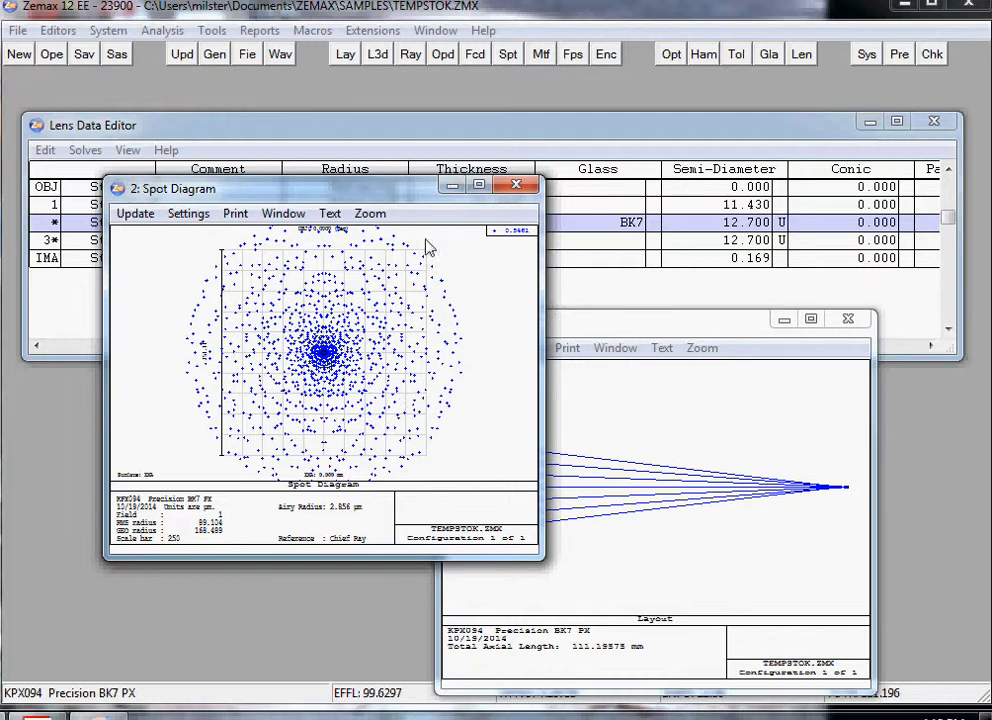
drag(405, 196, 310, 318)
drag(385, 130, 386, 97)
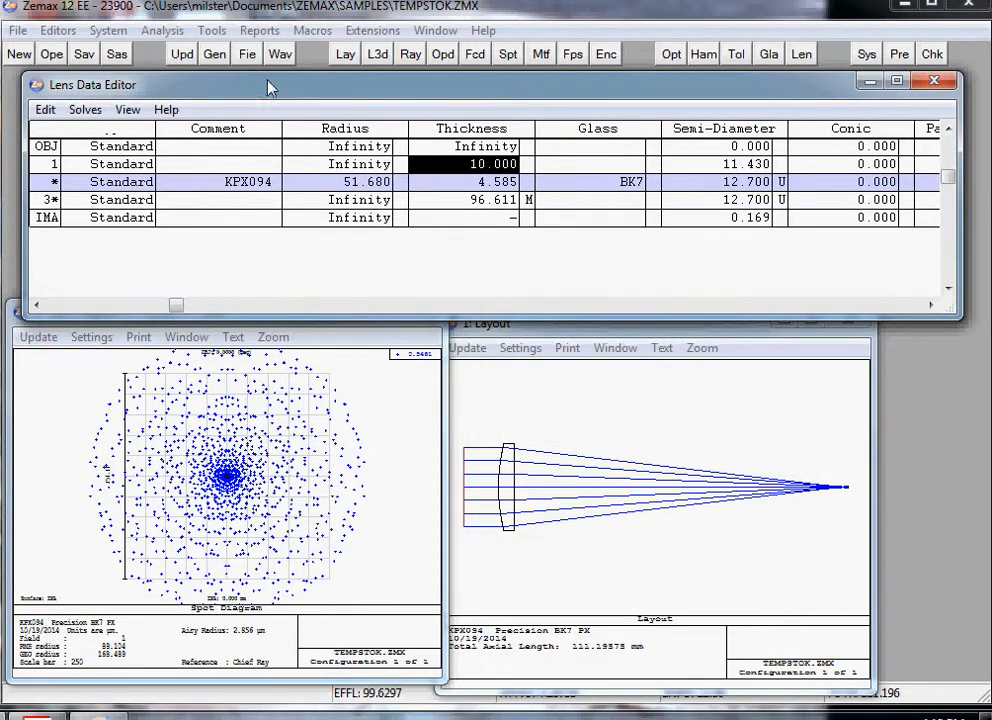
Step: Set wavelength 1 to 0.5876 µm and enable wavelengths 2 and 3 at 0.4861 and 0.6563 µm
click(281, 55)
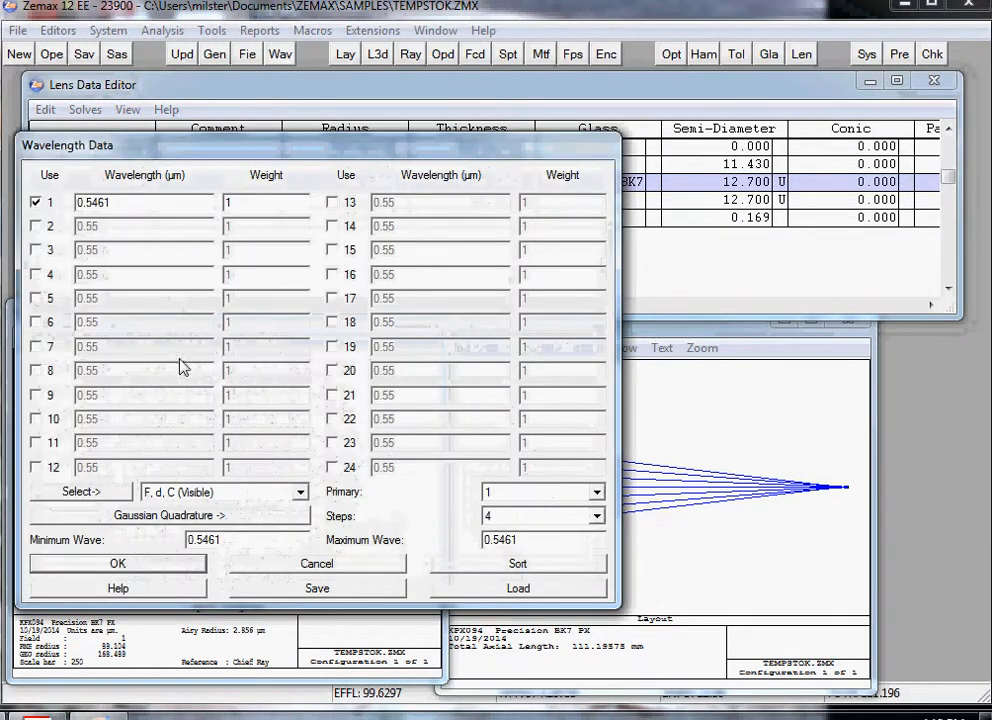
click(105, 204)
key(BackSpace)
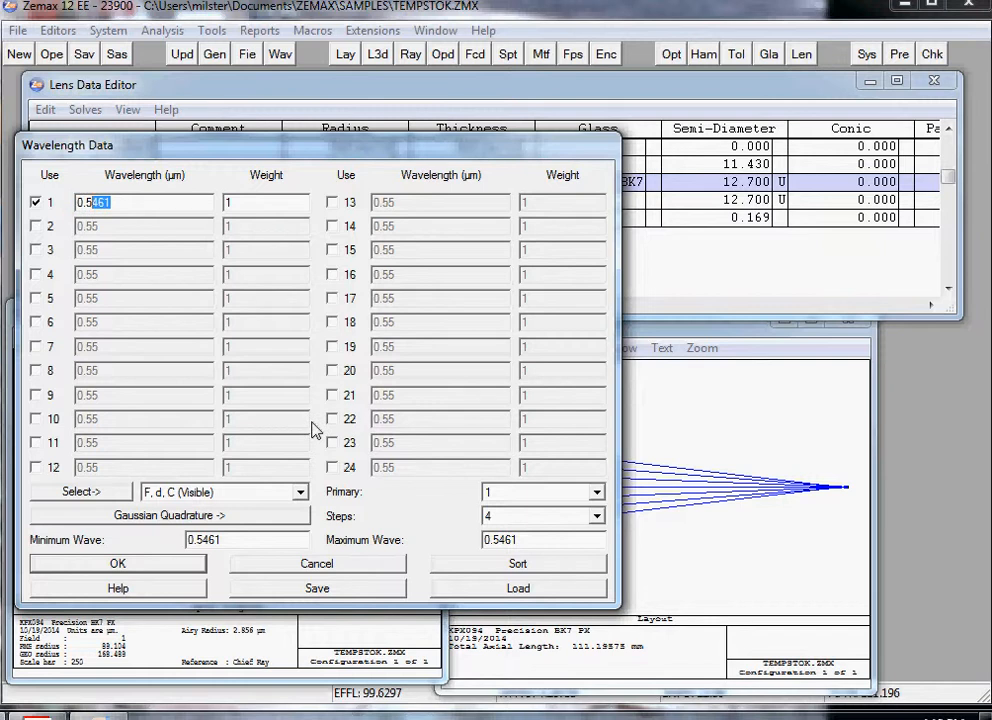
text(87)
click(36, 226)
click(108, 226)
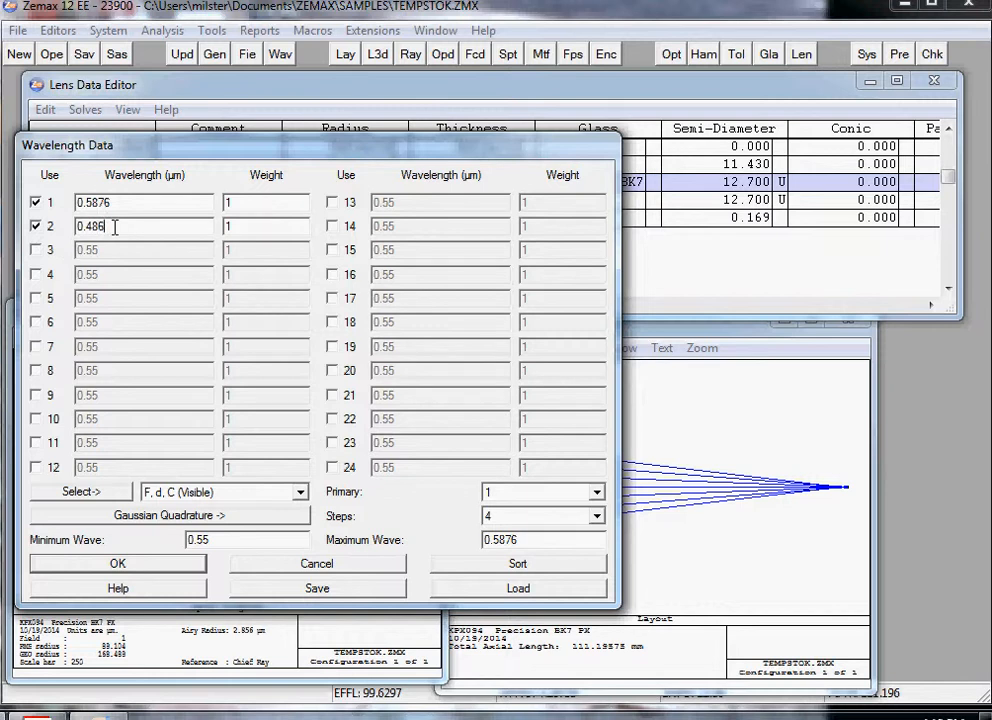
click(36, 250)
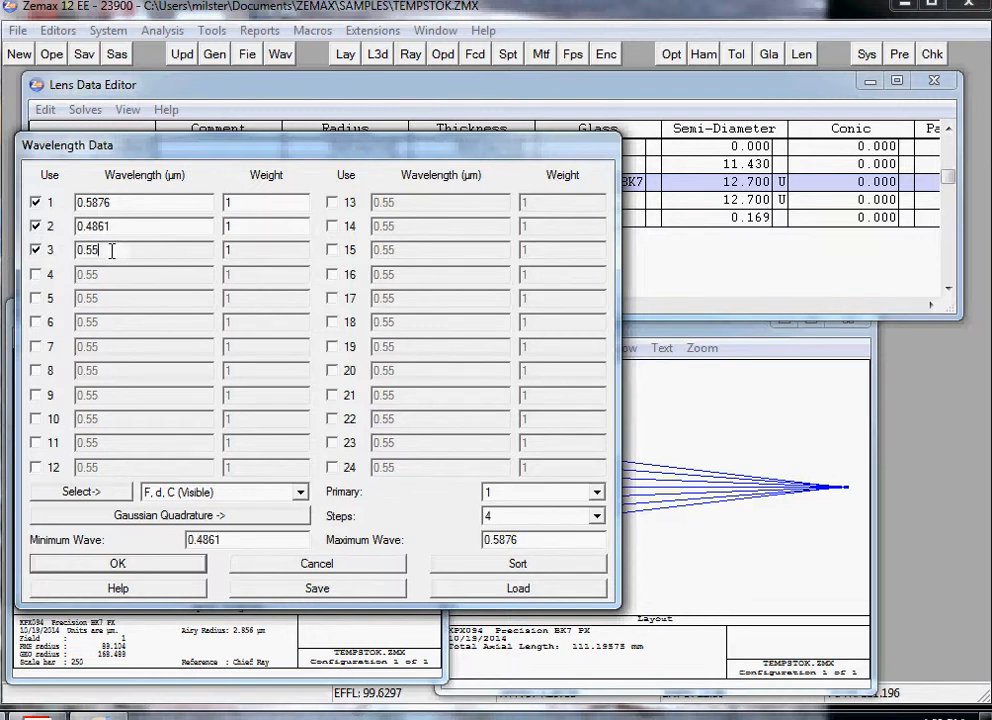
click(112, 251)
text(0.)
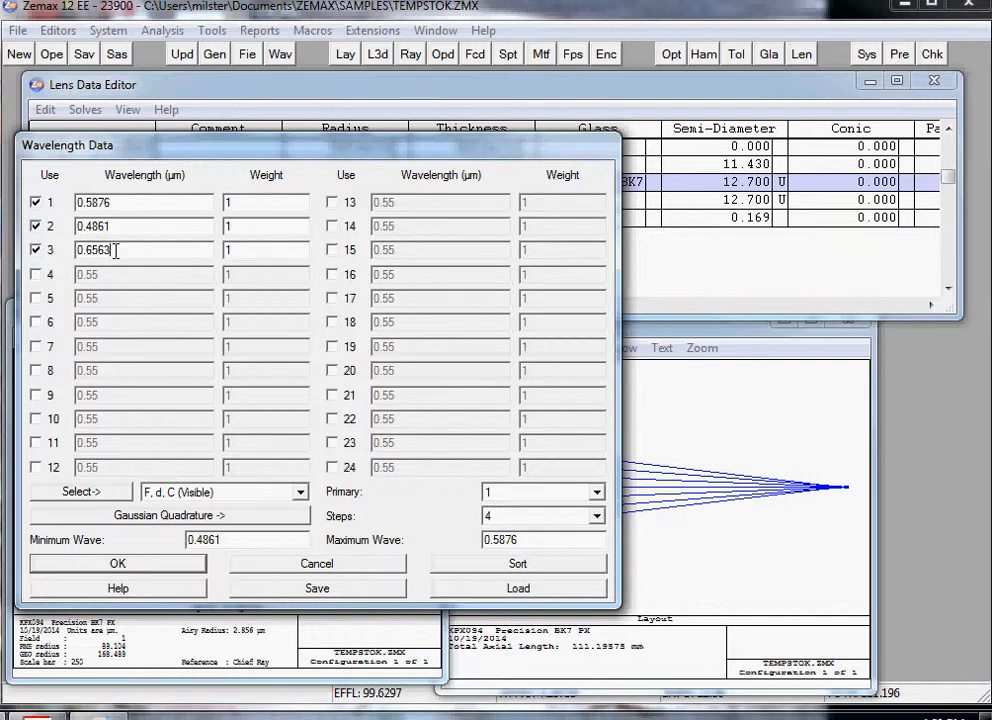
click(116, 566)
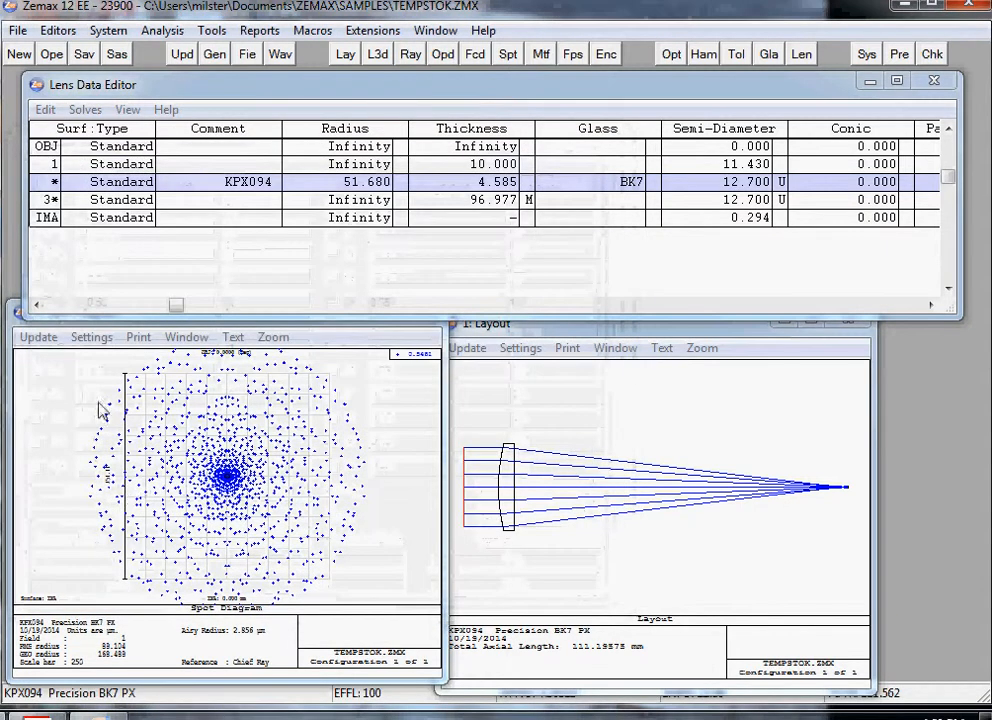
Step: Update the spot diagram for the three wavelengths and move the layout window clear beside it
click(40, 338)
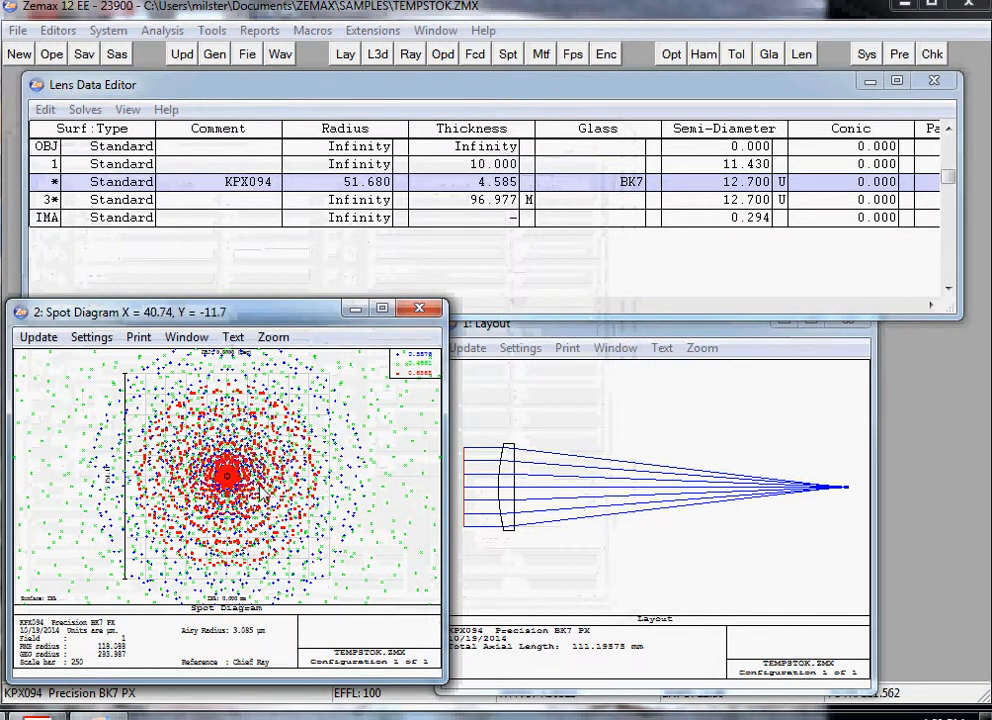
drag(578, 328, 598, 325)
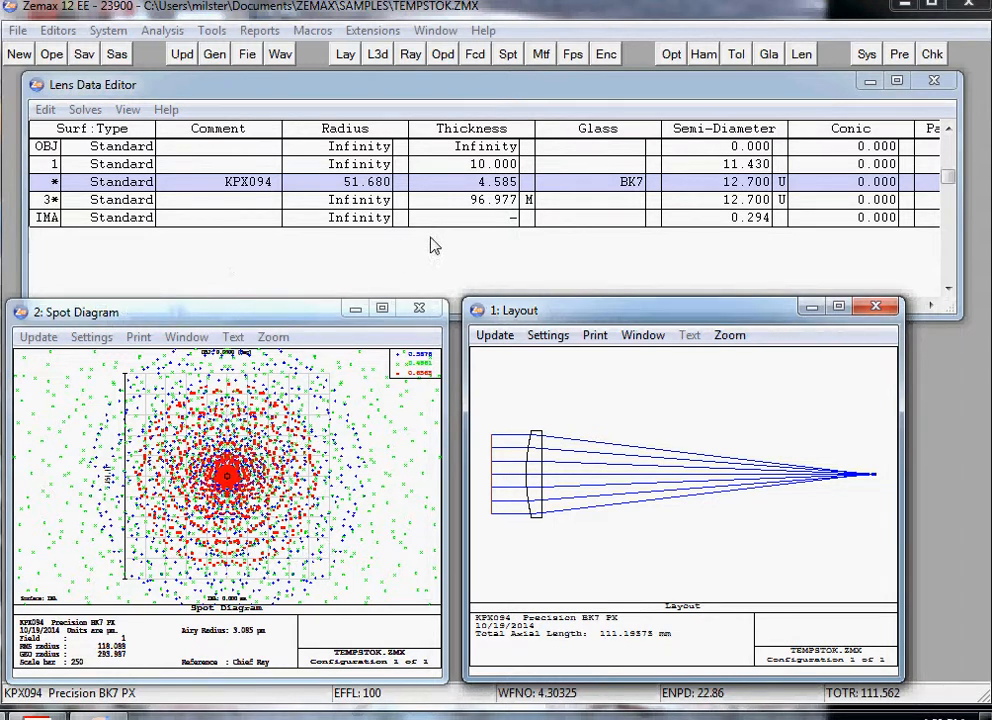
Step: Change the thickness solve on surface 3 from Marginal Ray Height to Variable
click(482, 203)
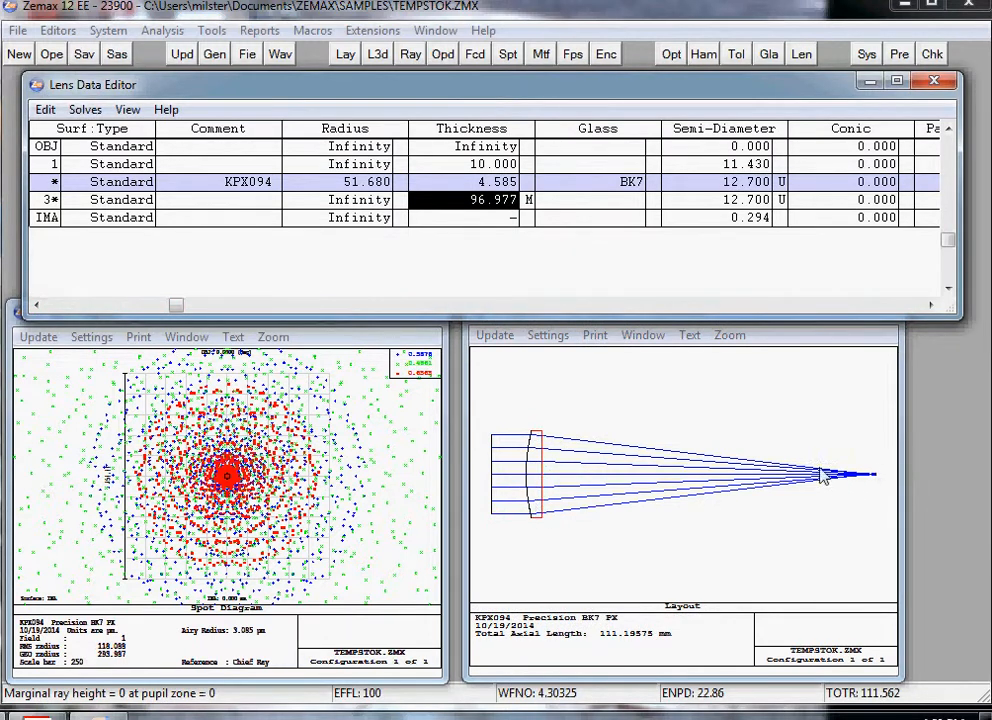
double_click(499, 203)
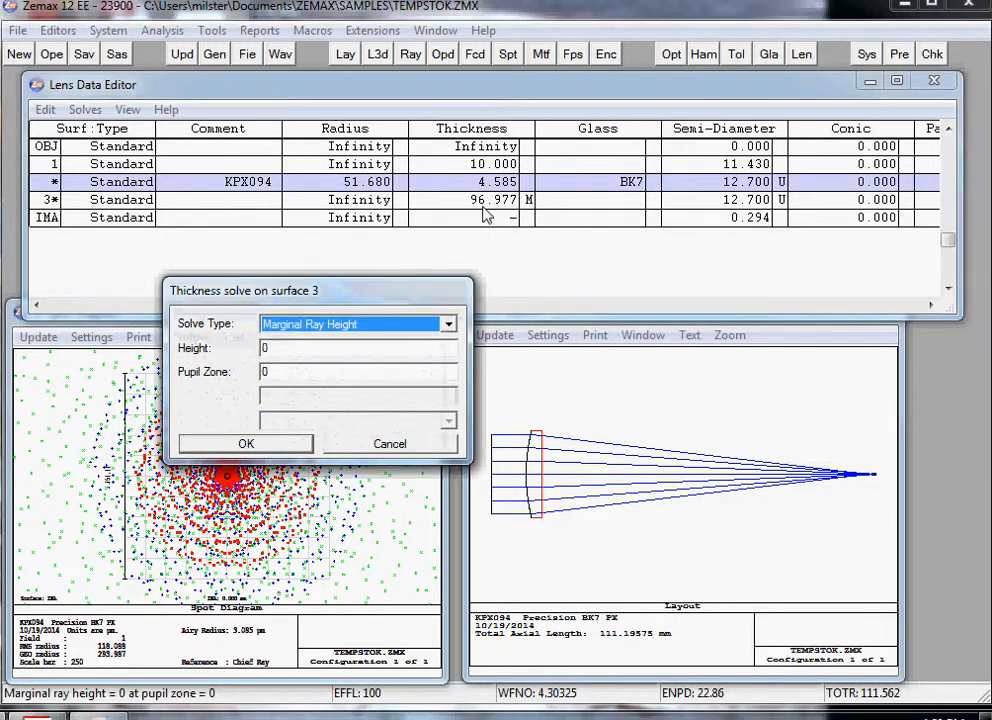
click(350, 326)
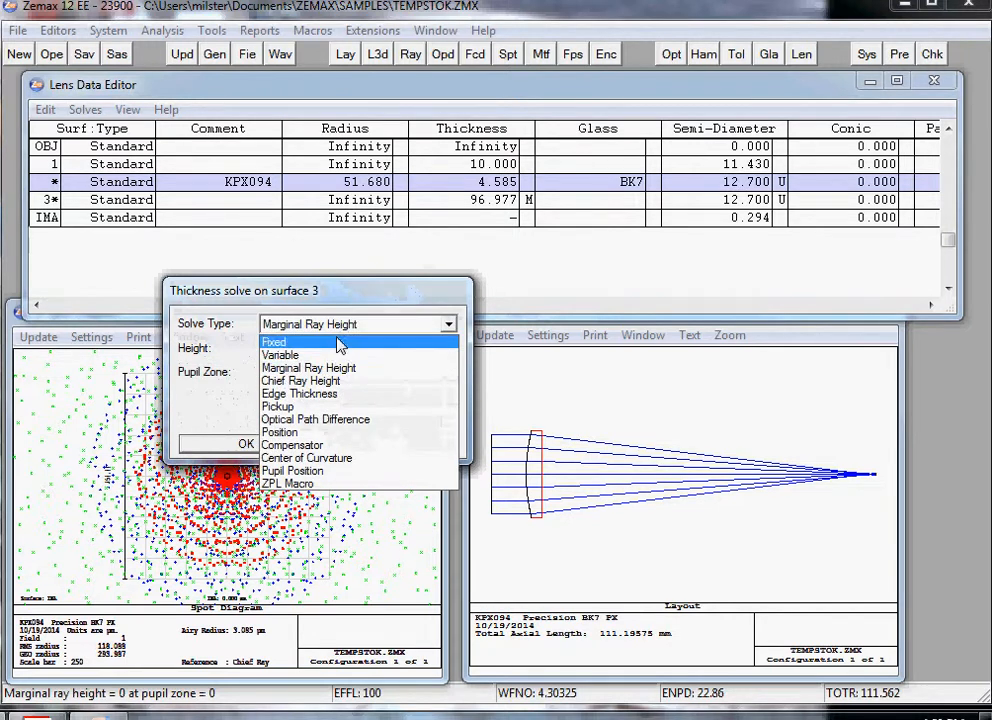
click(323, 356)
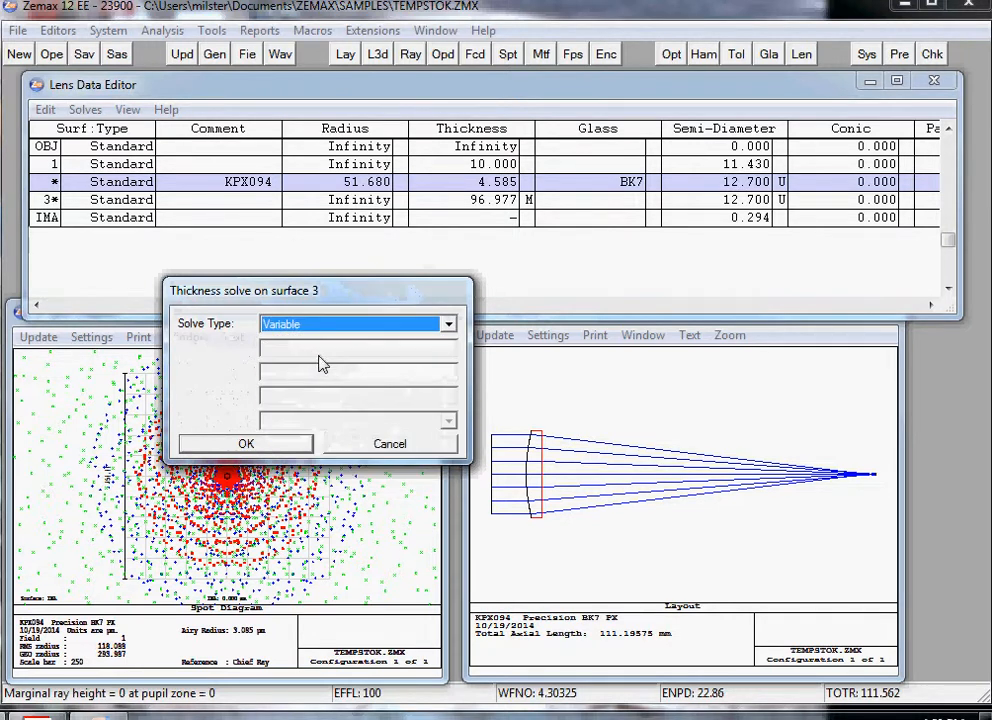
click(250, 444)
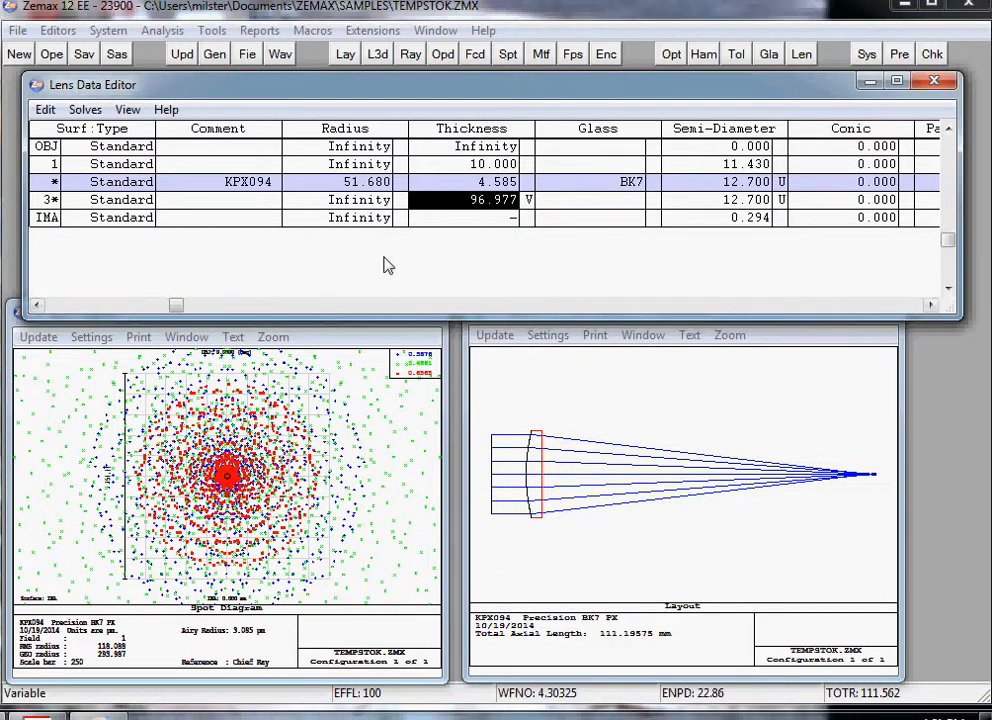
Step: Open the Merit Function Editor and move its window fully into view beneath the Lens Data Editor
click(58, 31)
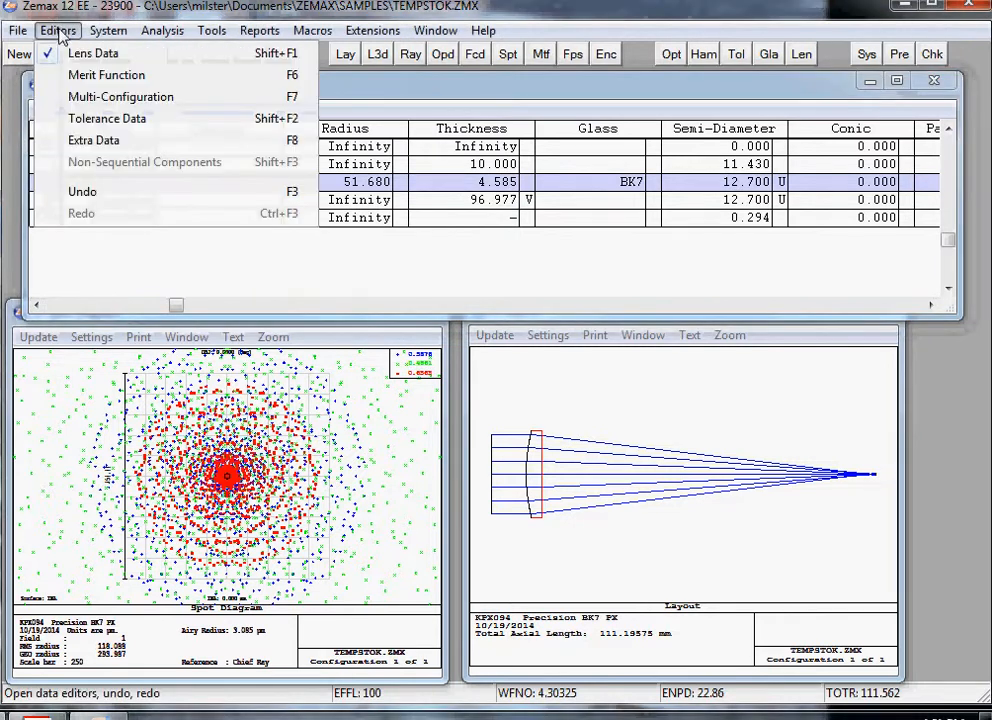
click(105, 76)
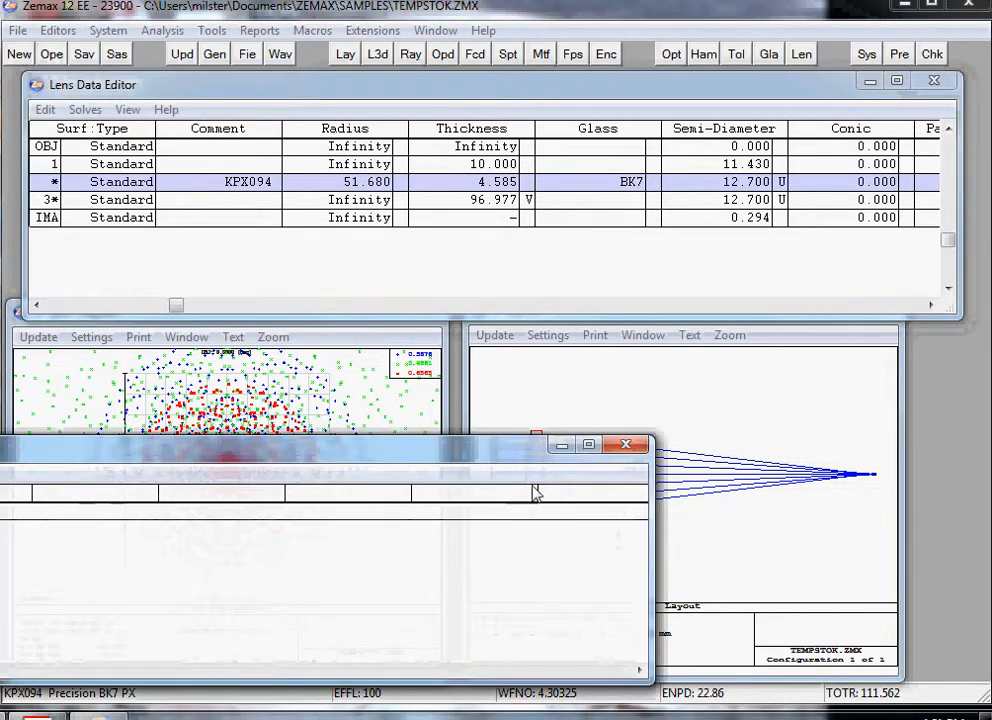
drag(355, 453, 672, 452)
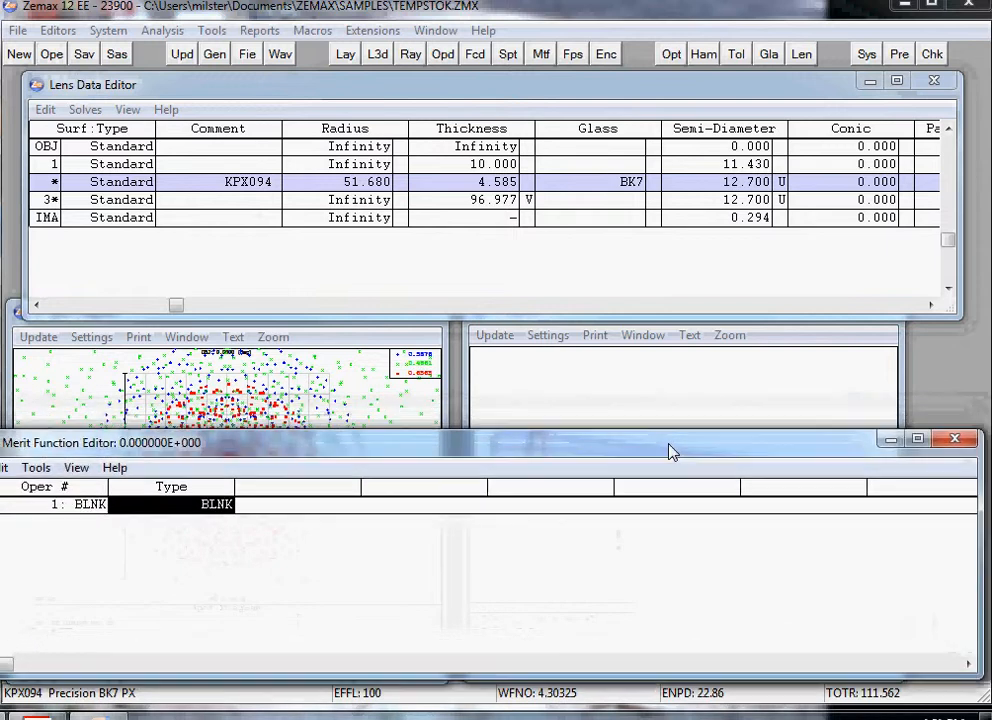
Step: Build a default RMS wavefront centroid merit function using Gaussian Quadrature with 20 rings and 12 arms, and close the editor after reviewing its operands
click(51, 476)
click(90, 518)
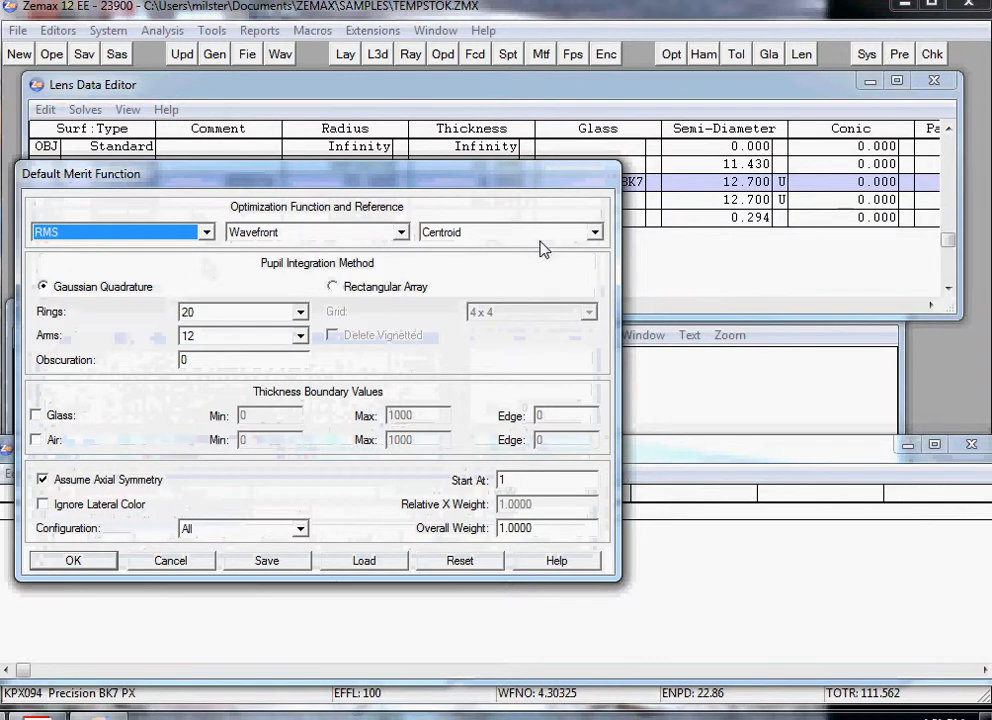
click(300, 313)
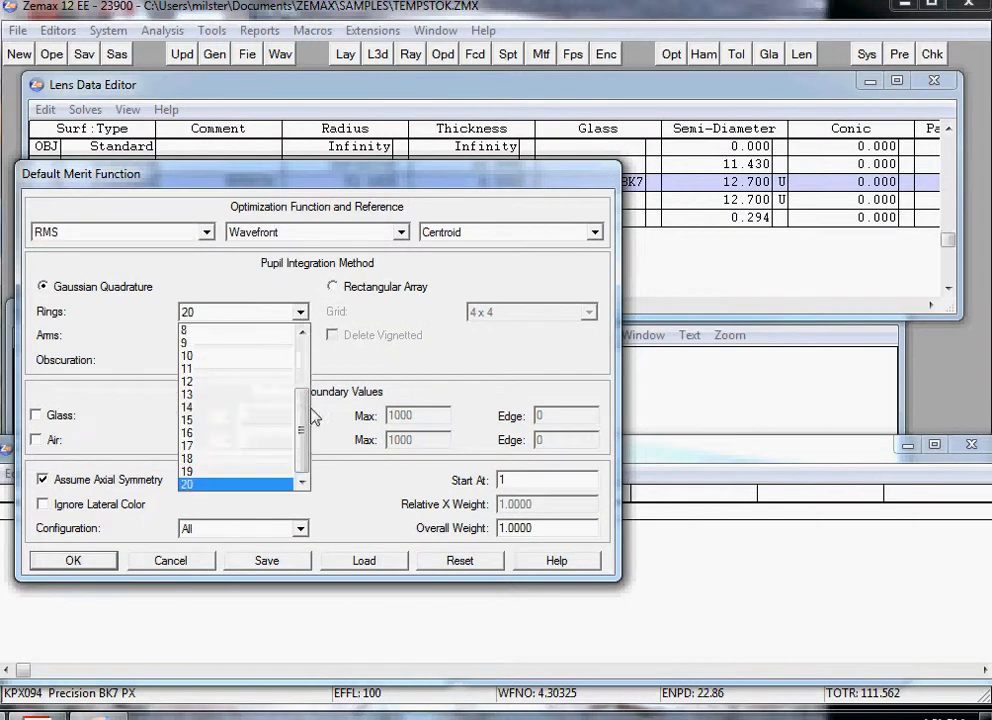
click(240, 484)
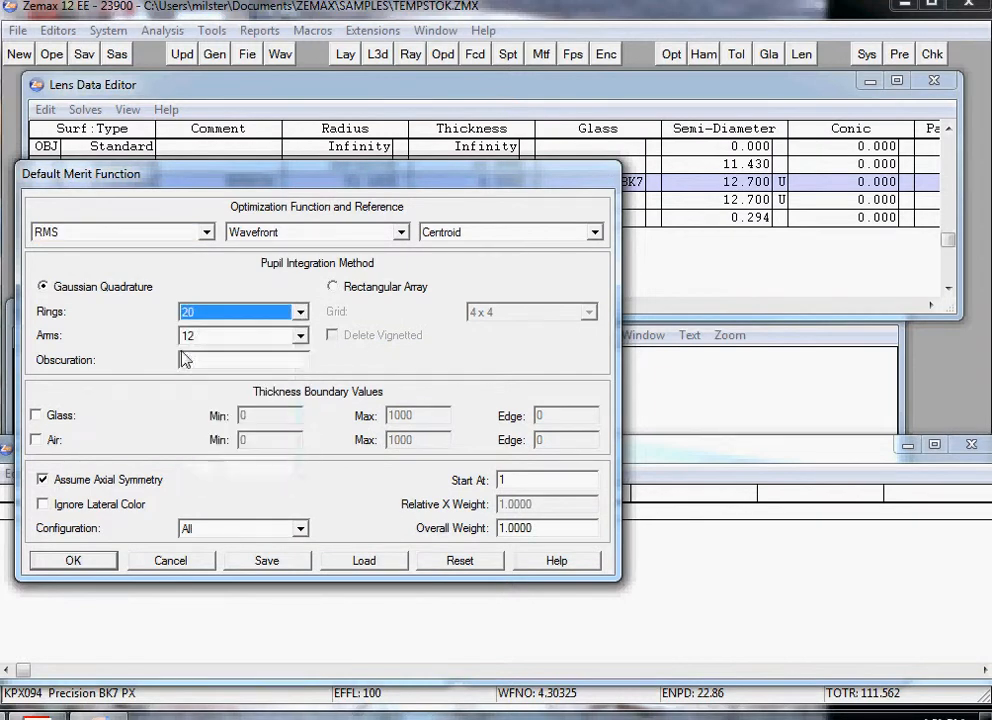
click(299, 336)
click(237, 392)
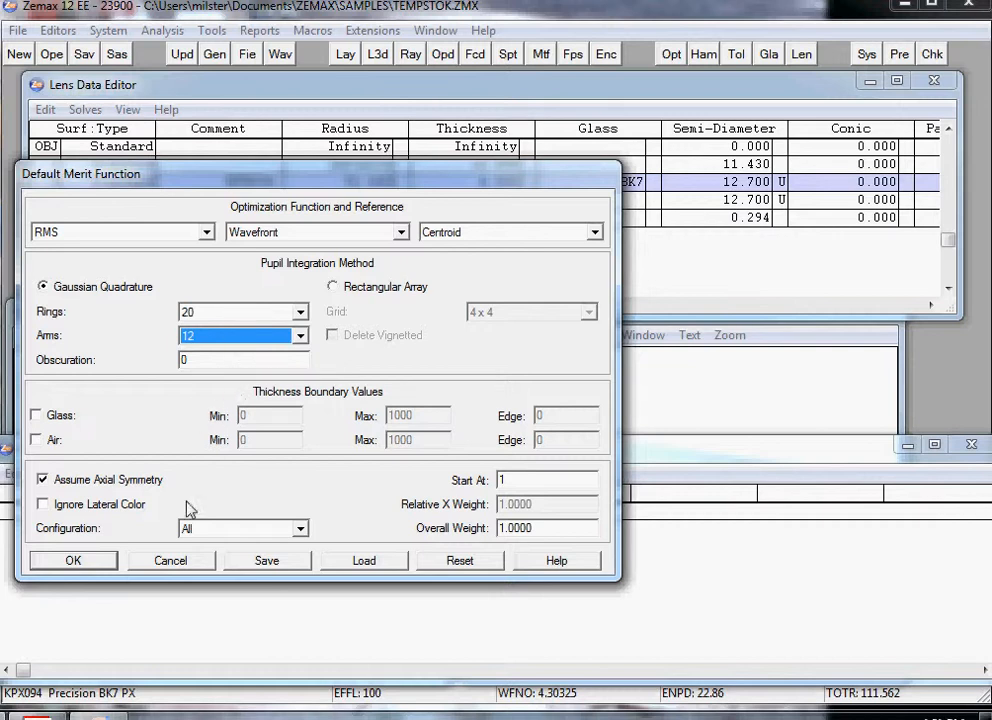
click(79, 563)
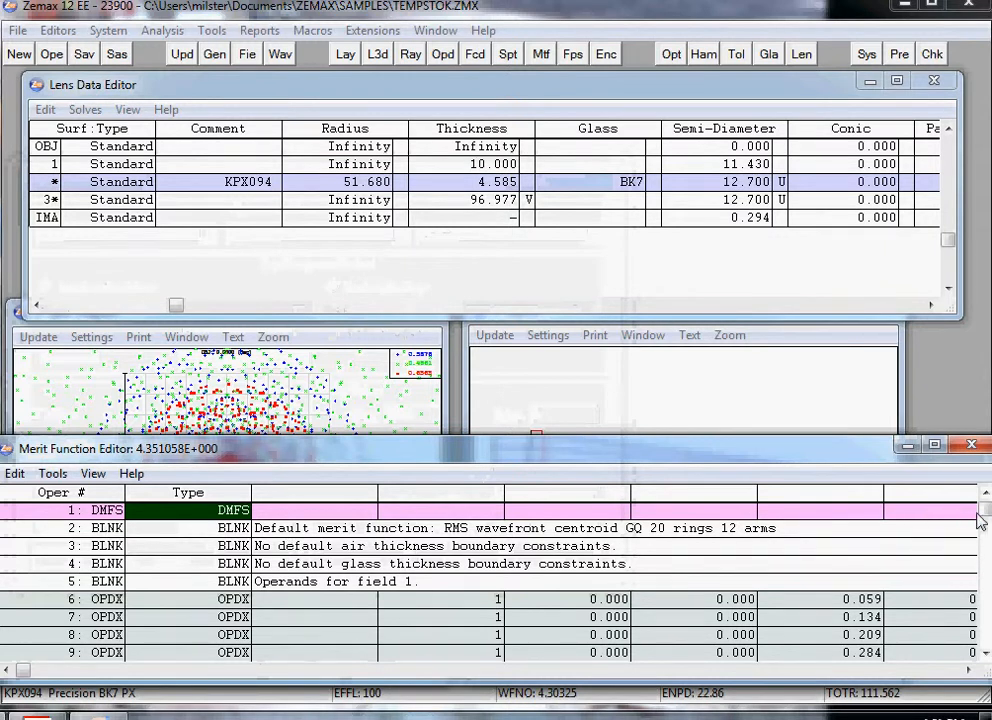
key(ctrl+End)
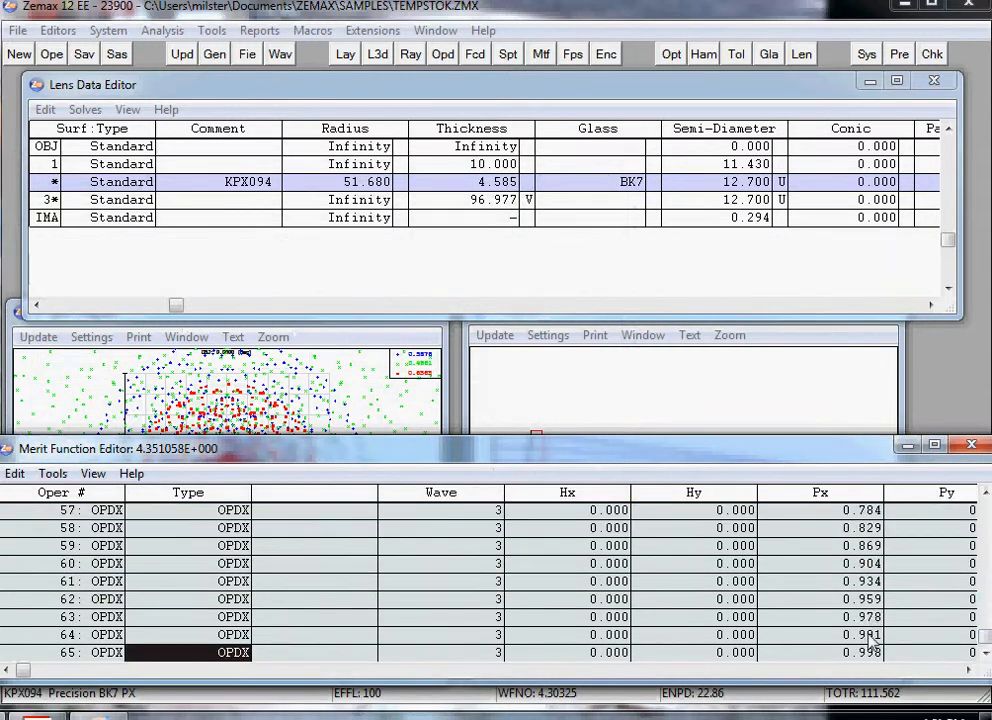
click(971, 447)
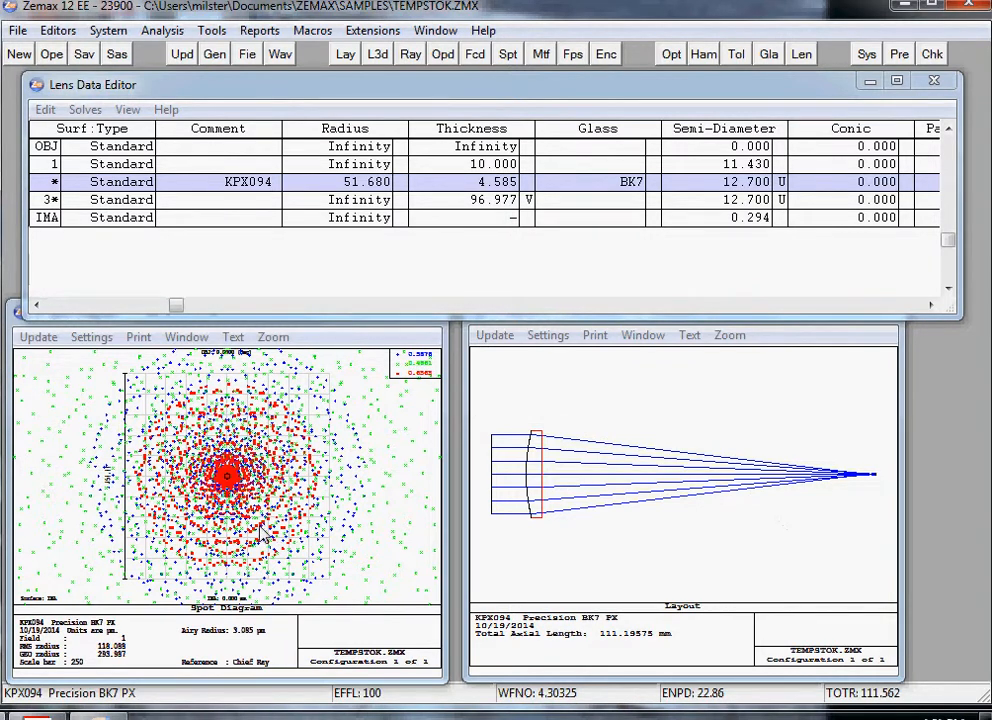
Step: Create an OPD fan and place its window beneath the Lens Data Editor, beside the spot diagram
click(447, 56)
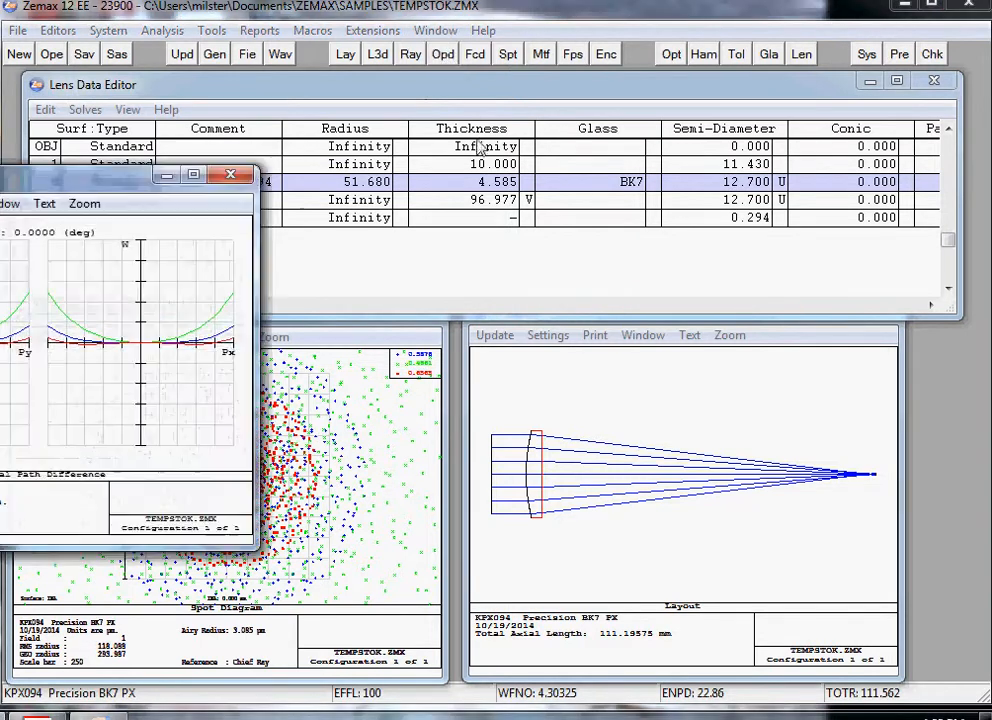
drag(88, 186, 796, 188)
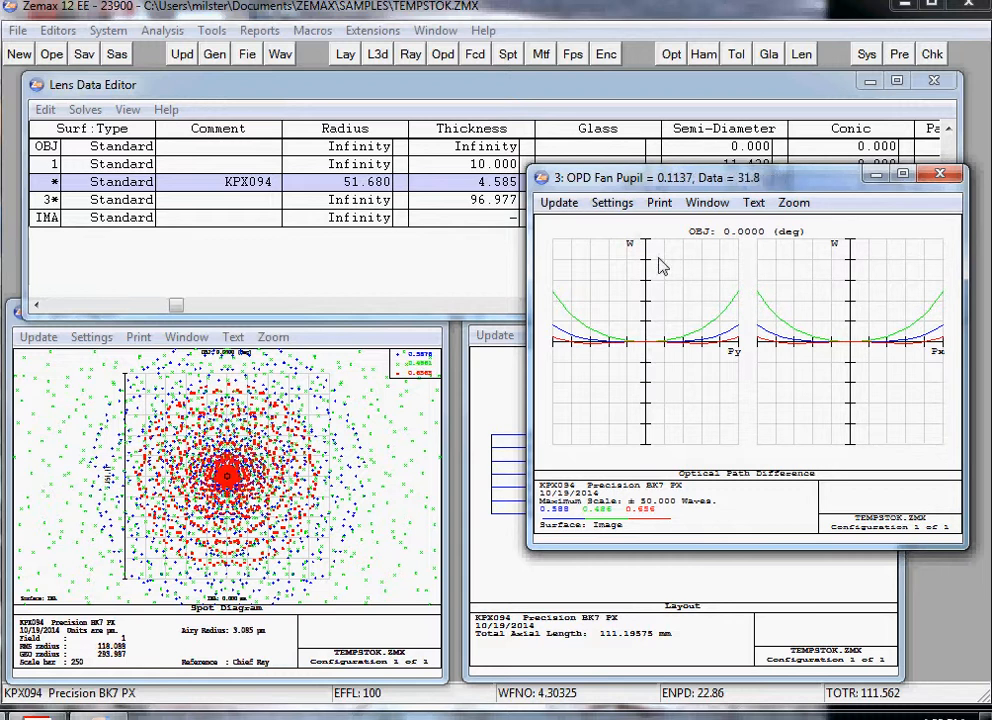
drag(642, 180, 646, 297)
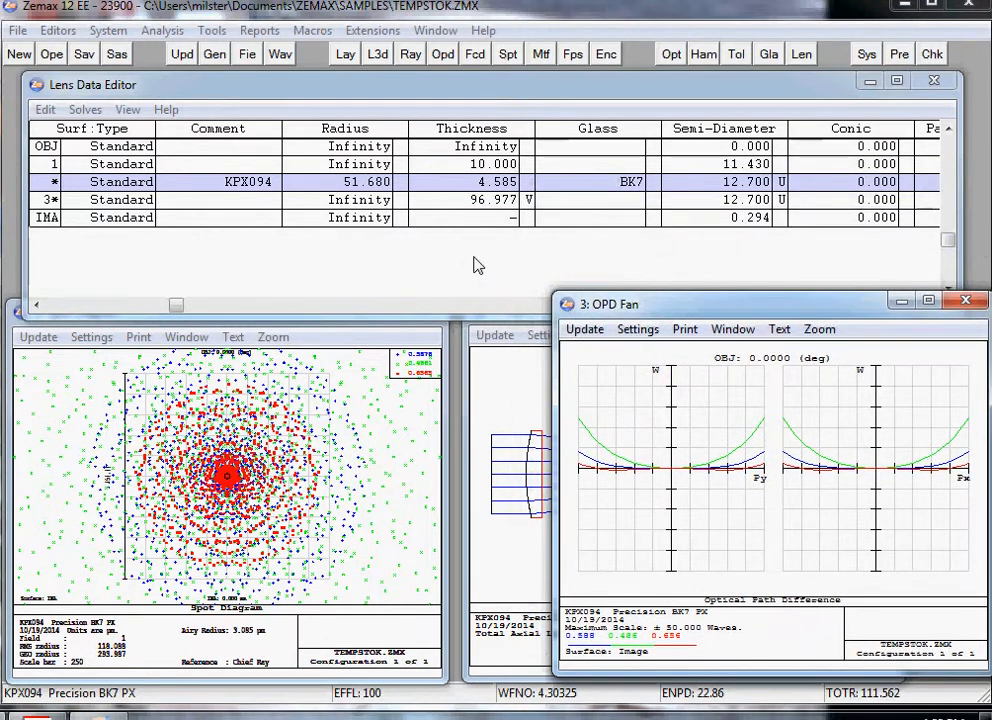
Step: Optimize the lens for 5 cycles with Damped Least Squares and close the optimization
click(674, 63)
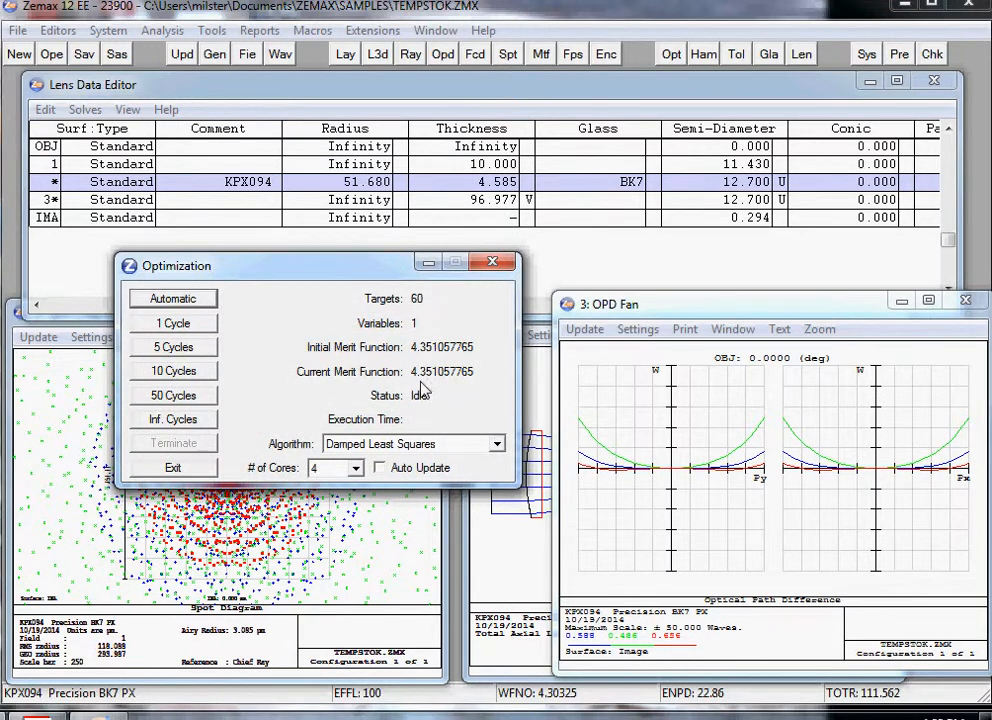
click(161, 348)
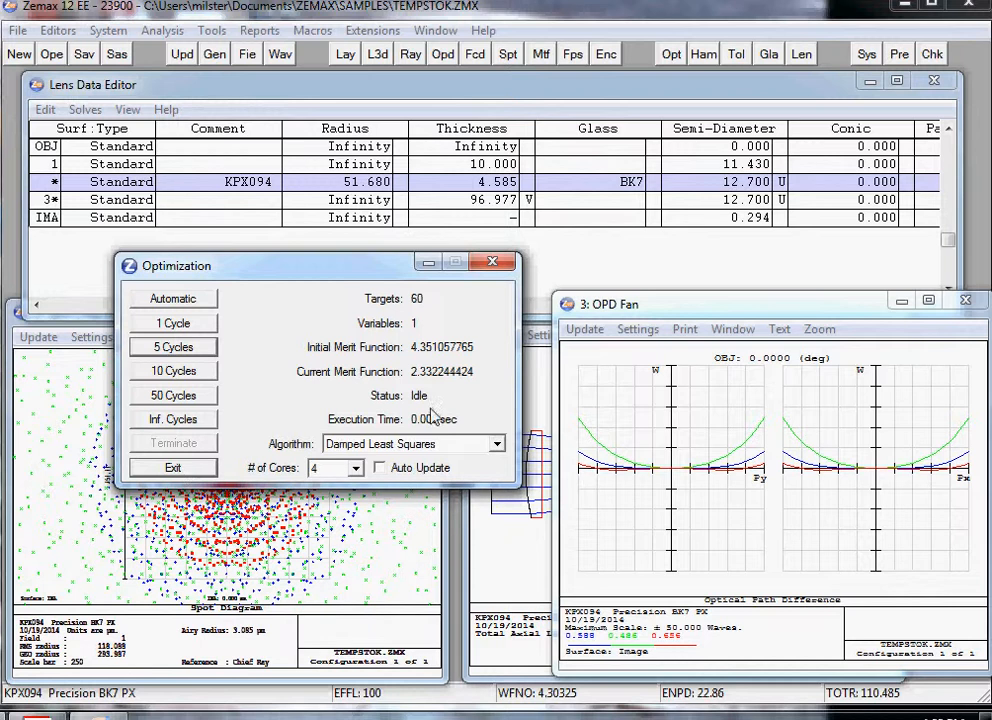
click(172, 467)
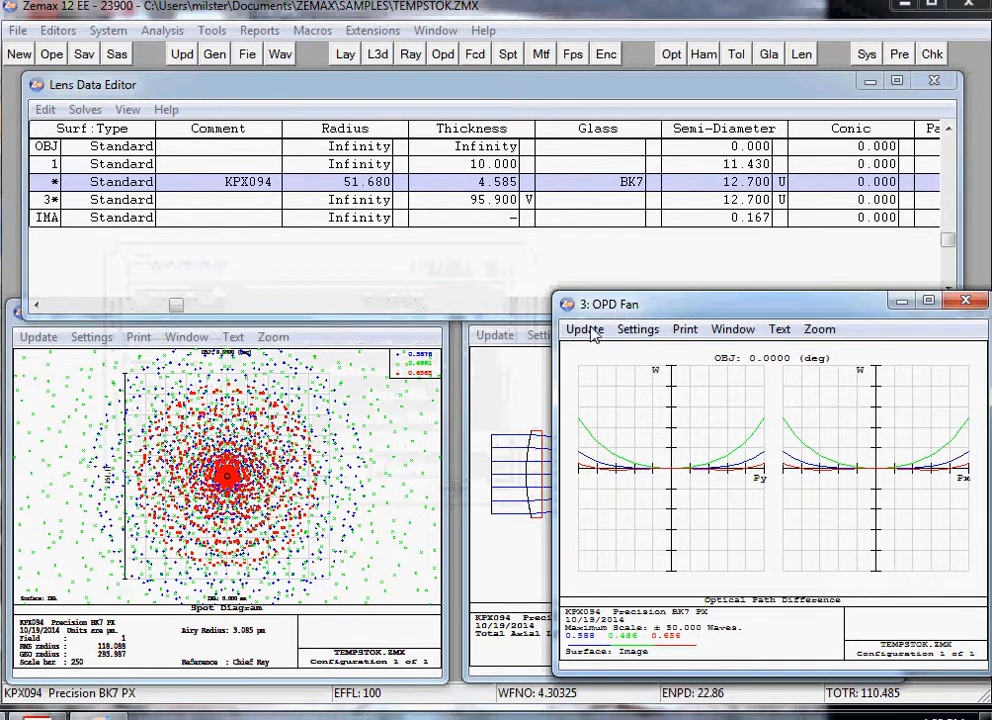
Step: Update the OPD fan, spot diagram and layout for the optimized lens, and bring the OPD fan back to the front
click(578, 333)
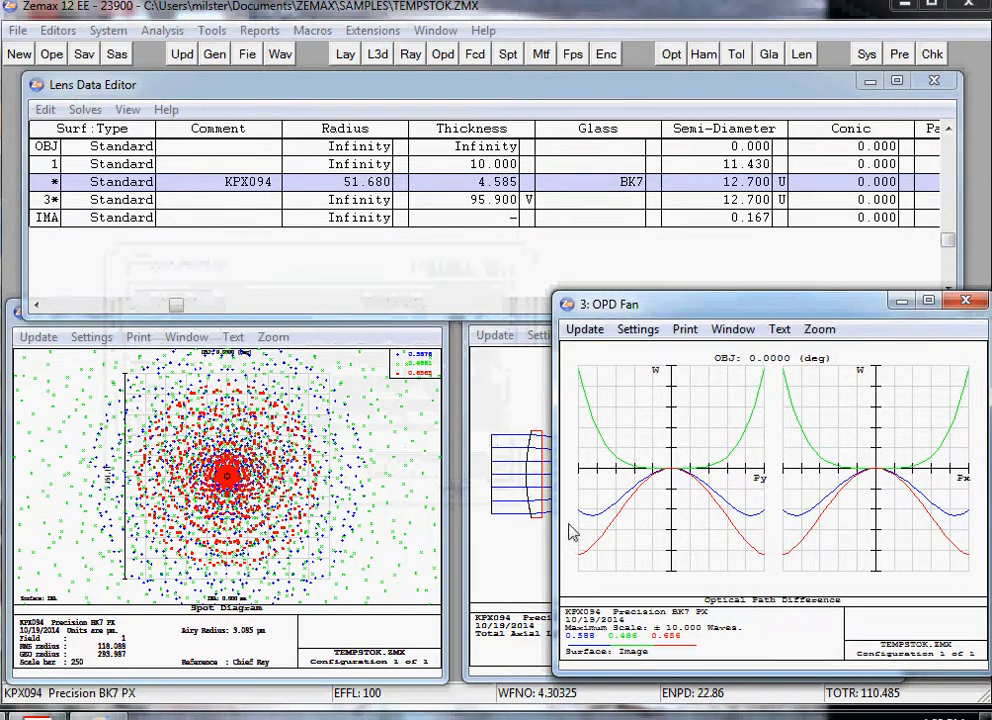
click(597, 394)
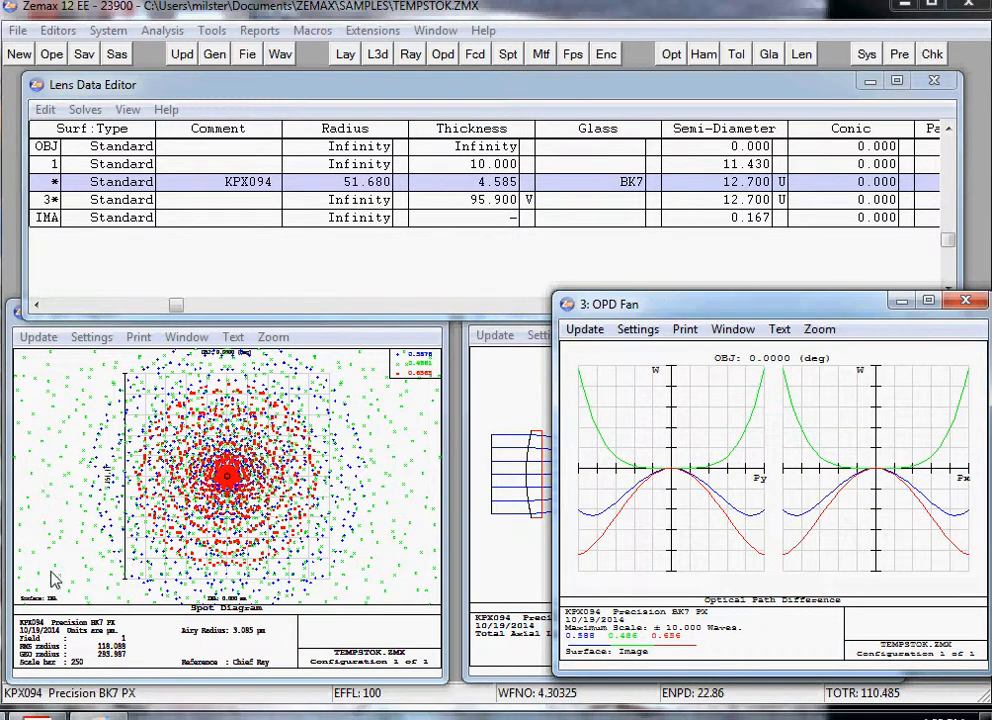
click(38, 337)
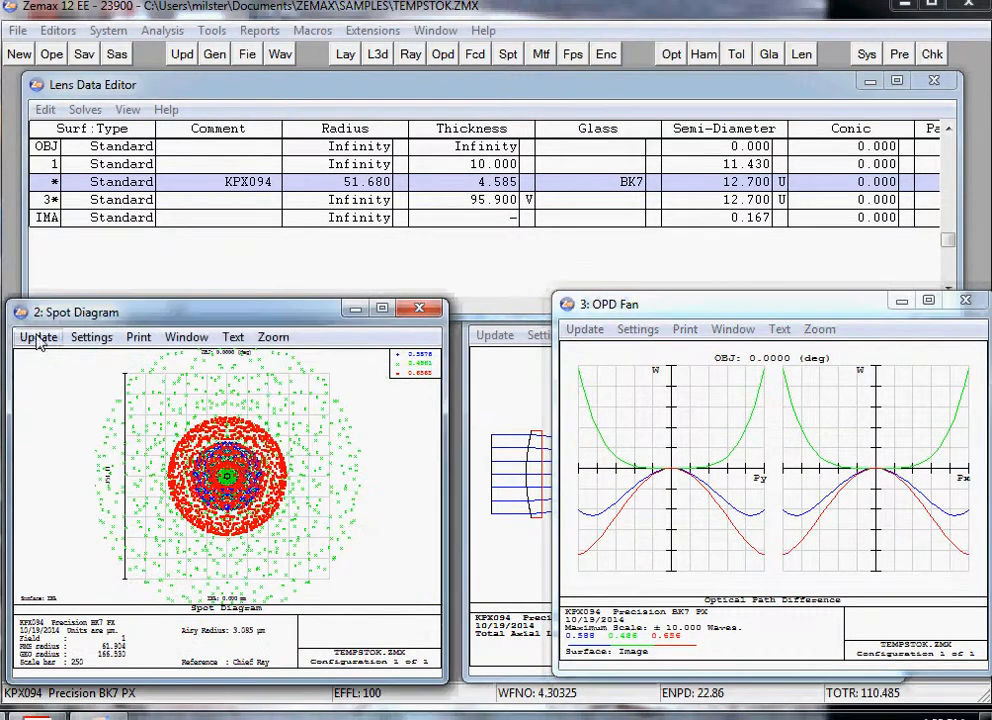
click(507, 377)
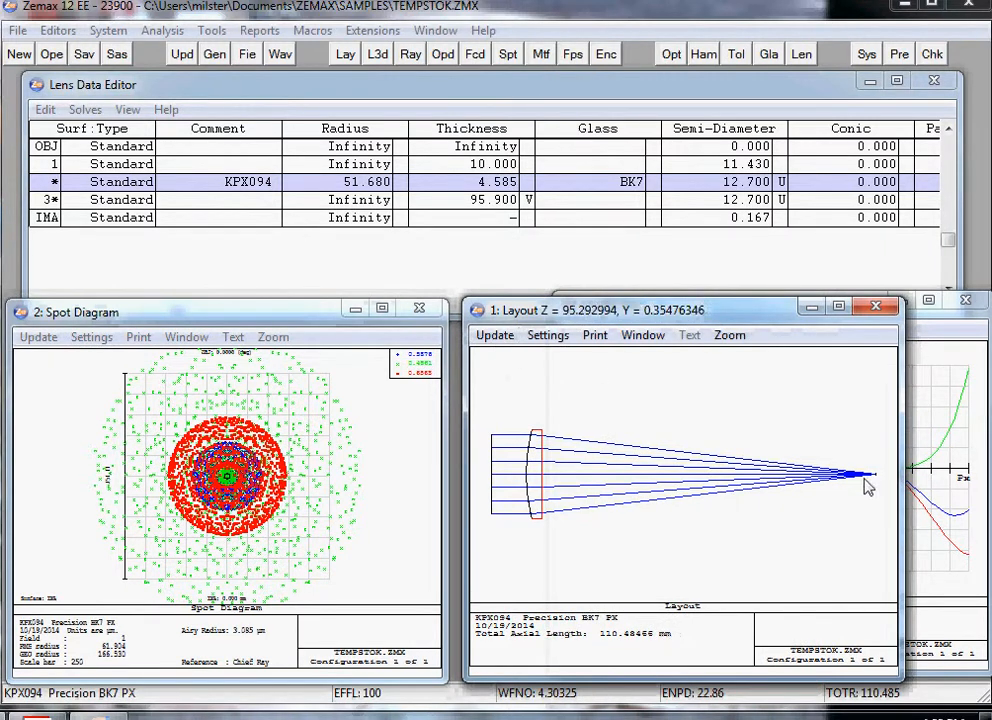
click(958, 318)
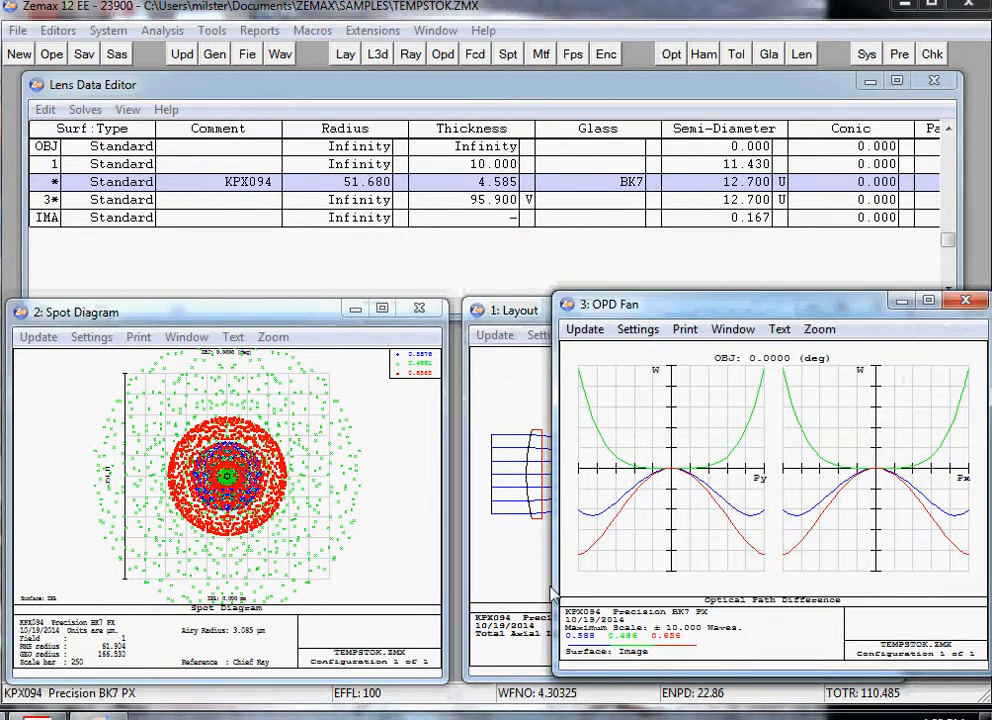